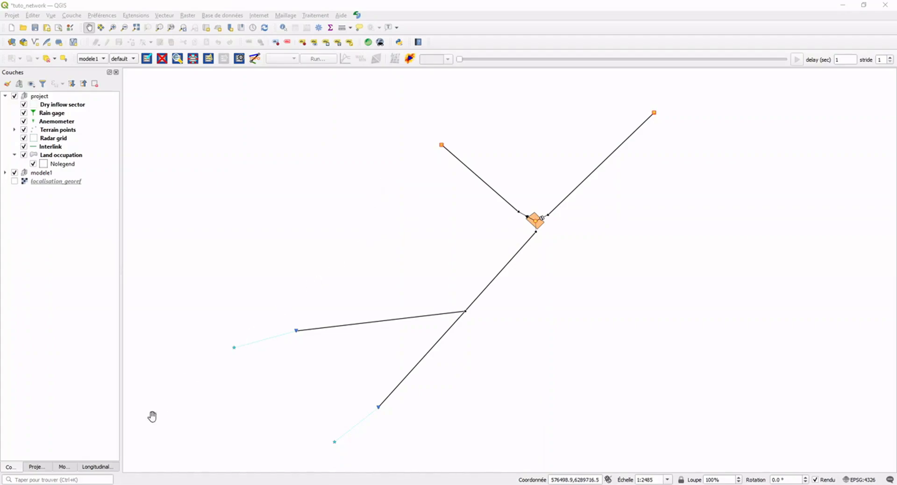
# Read the hydra wastewater tutorial page in the browser and examine the example network diagram in the screen-capture window.
pyautogui.click(99, 484)
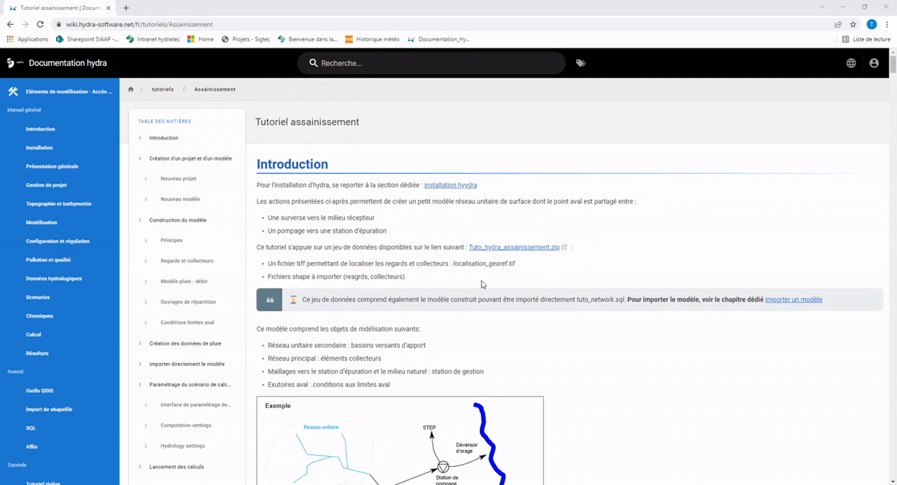
pyautogui.click(843, 9)
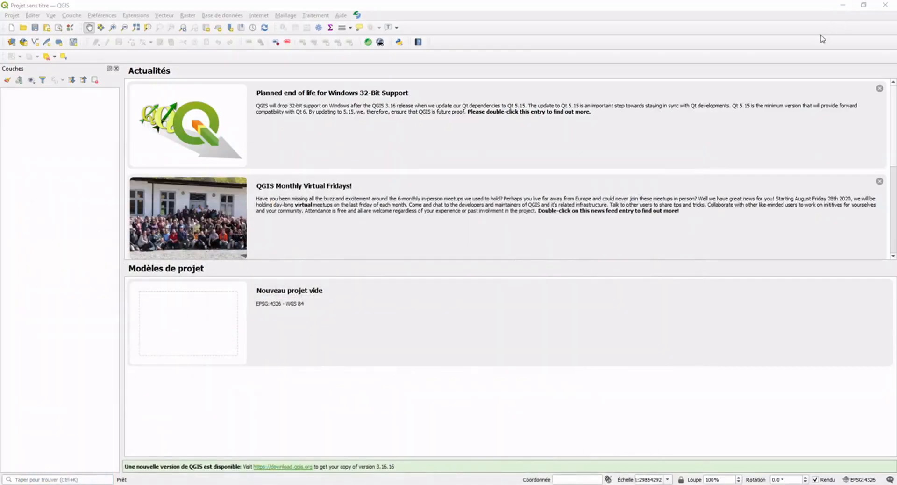
pyautogui.moveTo(0, 204); pyautogui.dragTo(327, 135)
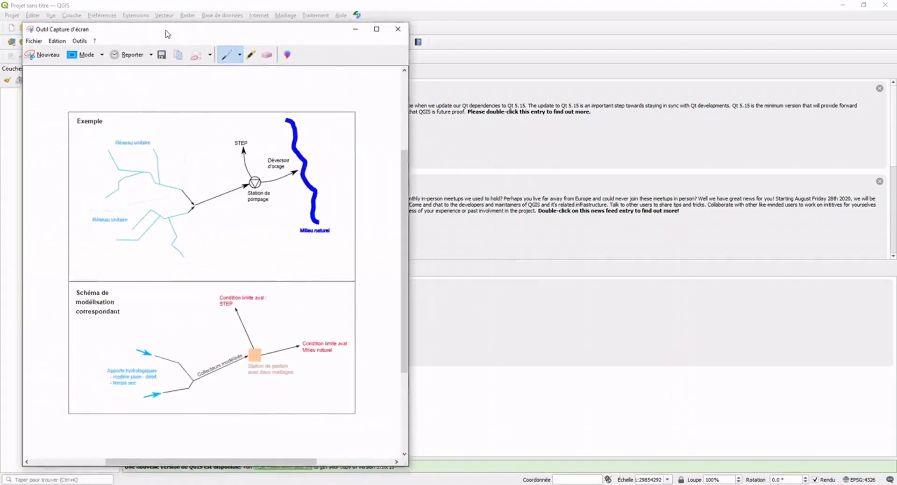
pyautogui.moveTo(164, 32); pyautogui.dragTo(293, 16)
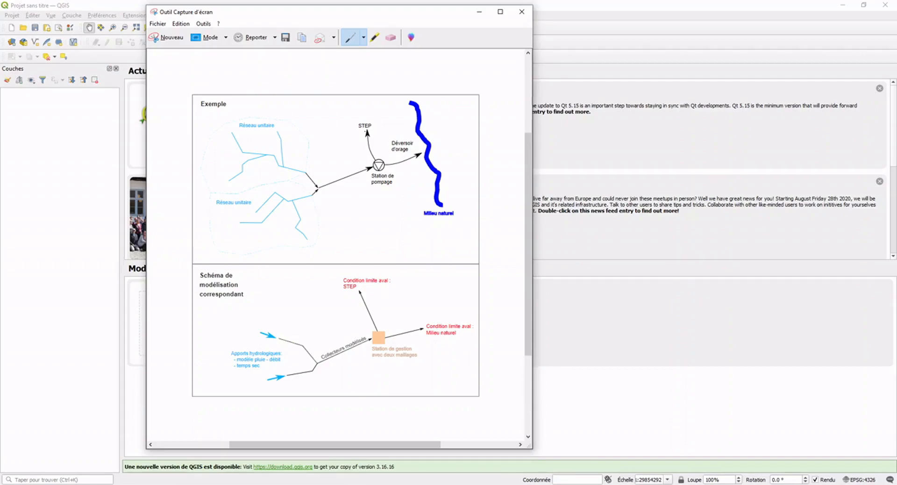
pyautogui.click(479, 12)
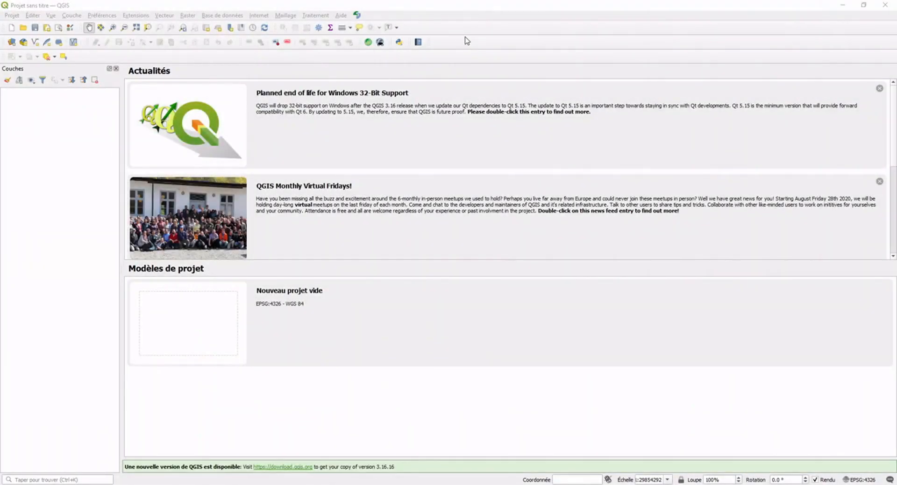
# Start a new hydra project through the project manager and name it tuto_network.
pyautogui.click(357, 16)
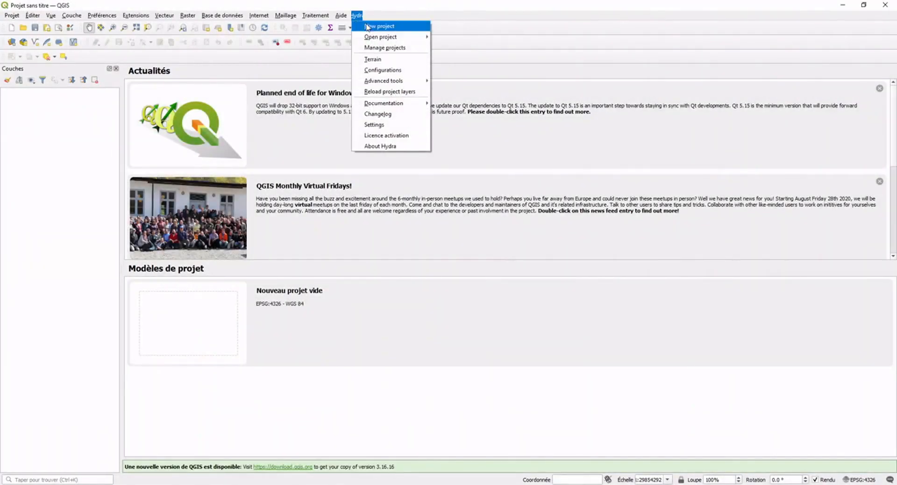
pyautogui.click(387, 51)
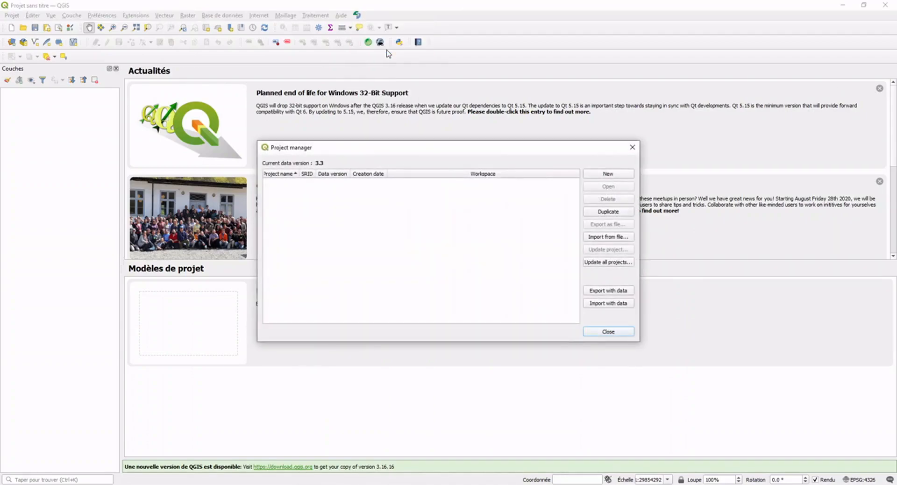
pyautogui.click(609, 175)
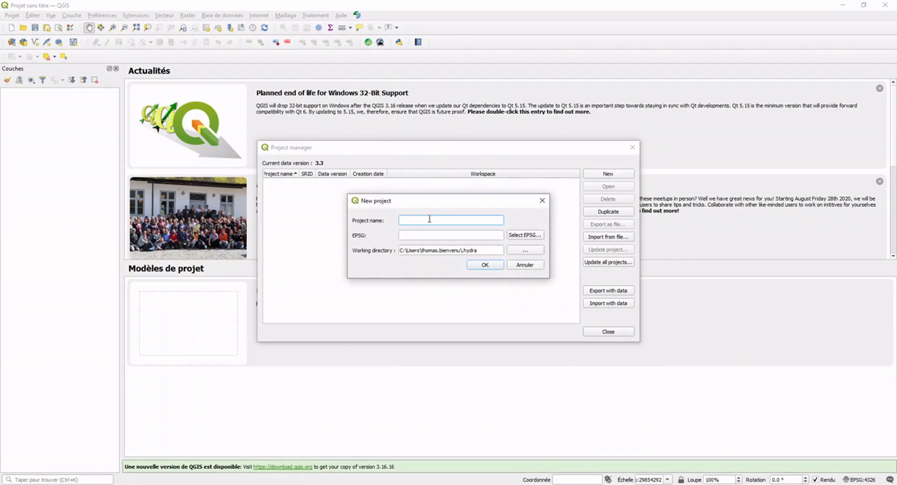
pyautogui.write('tuto_network')
# Assign the RGF93 / Lambert-93 coordinate system (EPSG:2154) to the new project and open the created tuto_network project.
pyautogui.click(532, 239)
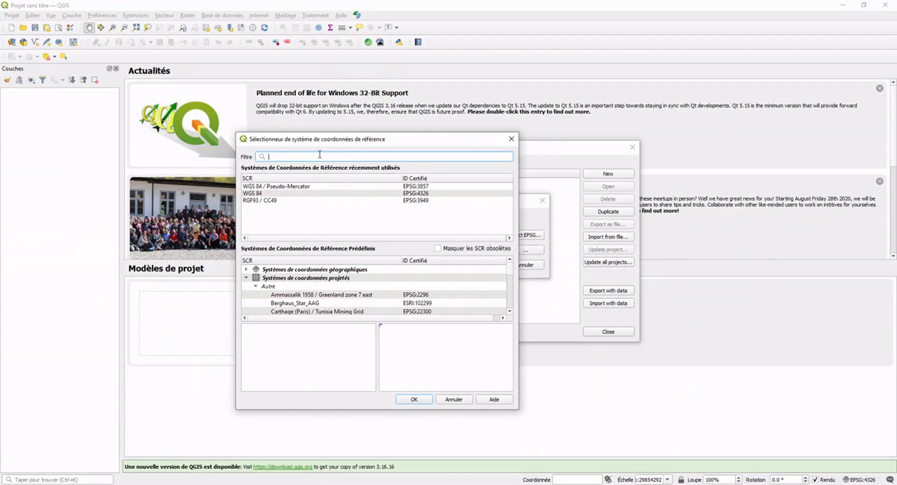
pyautogui.write('2154')
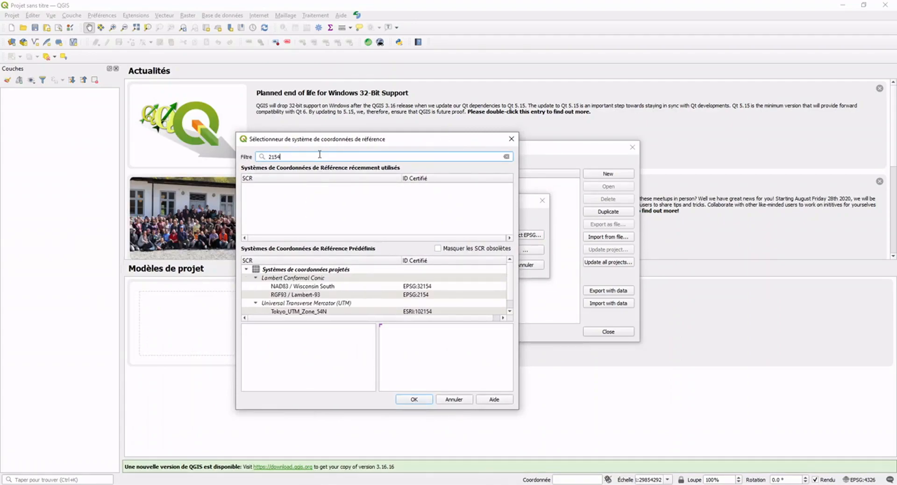
pyautogui.doubleClick(354, 295)
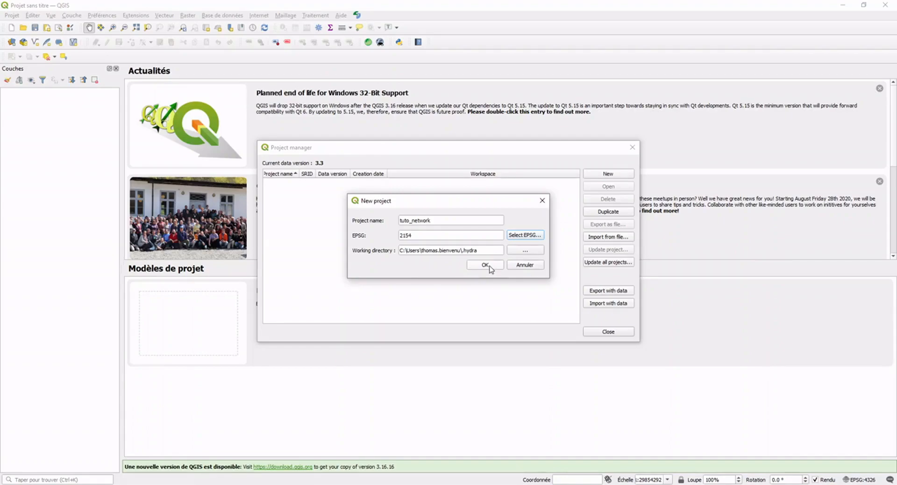
pyautogui.click(486, 265)
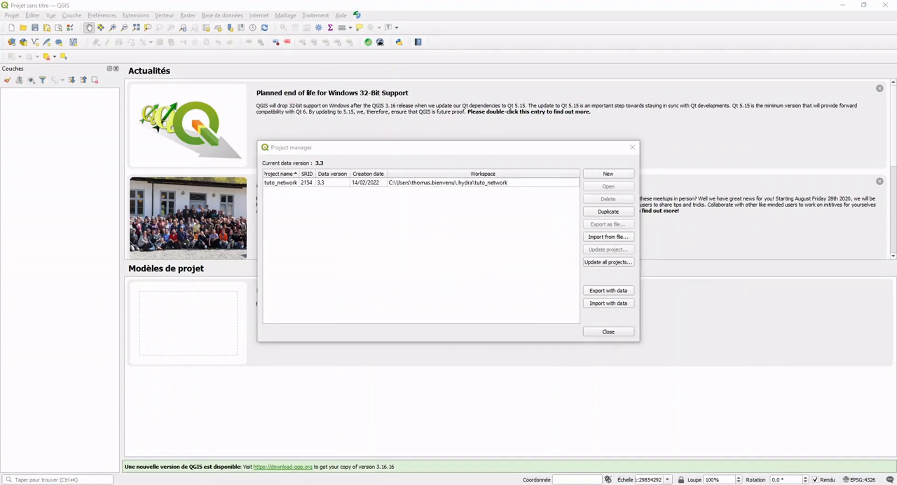
pyautogui.click(425, 183)
pyautogui.click(604, 187)
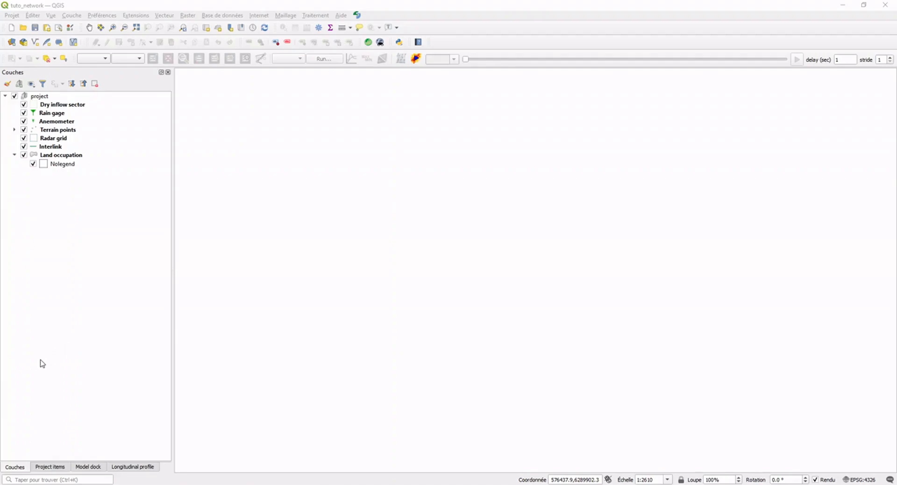
# Look through the project items, model tools and longitudinal profile views, and inspect the tuto_network working folder in the file explorer.
pyautogui.click(42, 467)
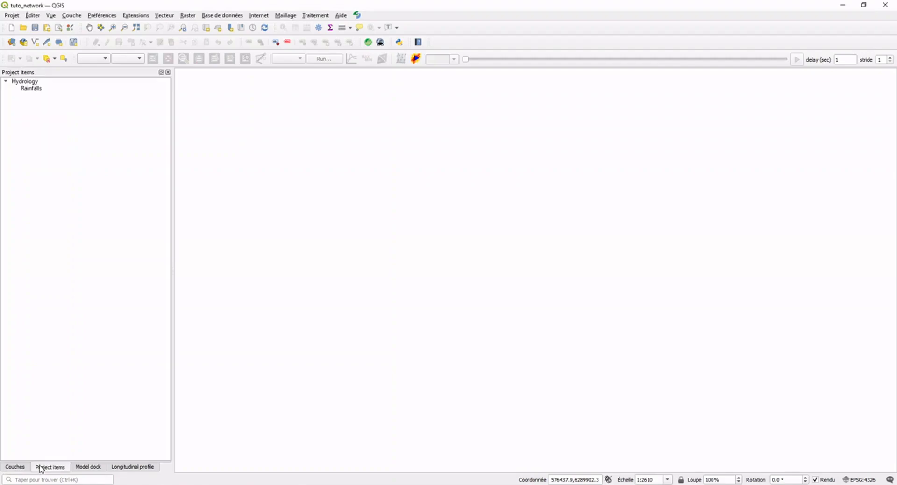
pyautogui.click(90, 468)
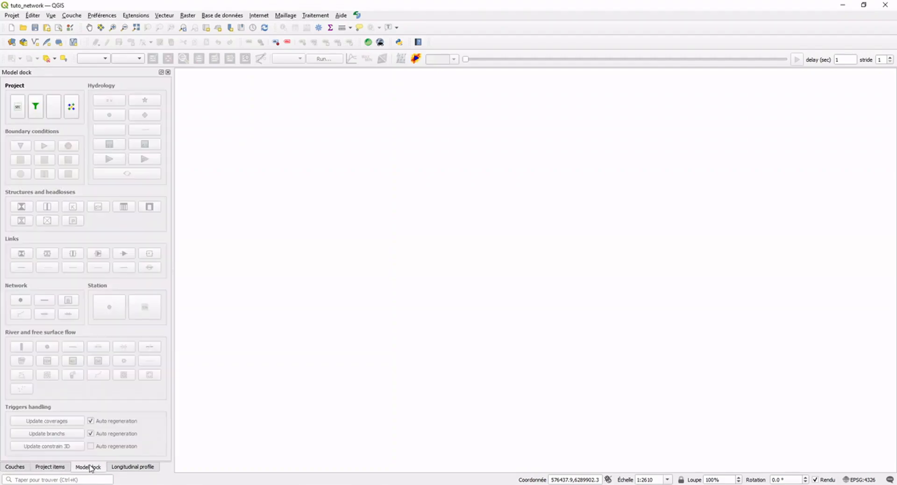
pyautogui.click(127, 468)
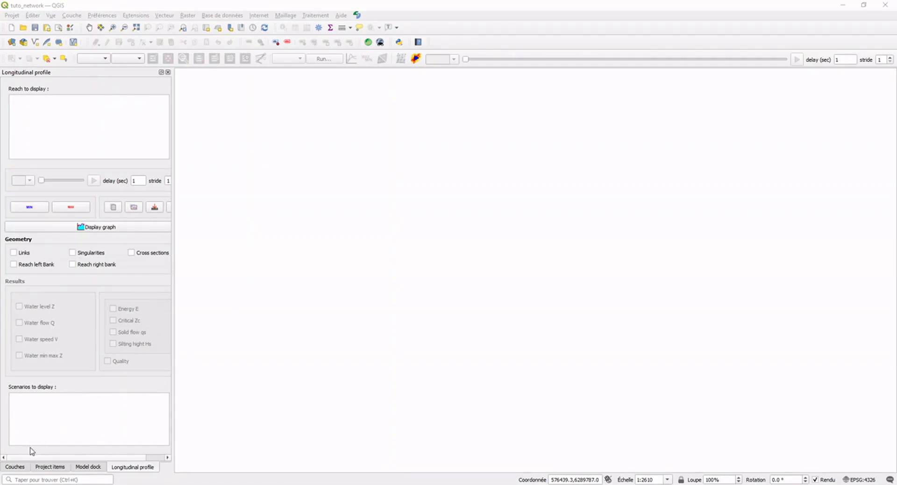
pyautogui.click(16, 466)
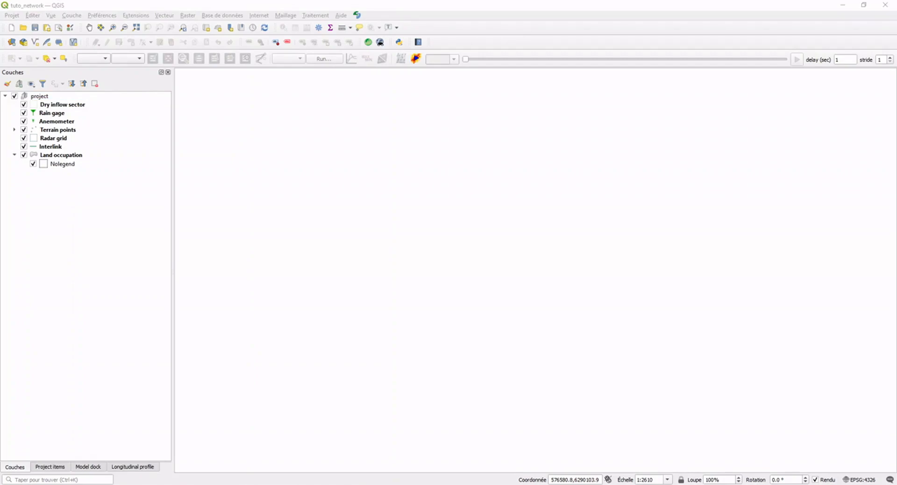
pyautogui.moveTo(198, 160); pyautogui.dragTo(383, 139)
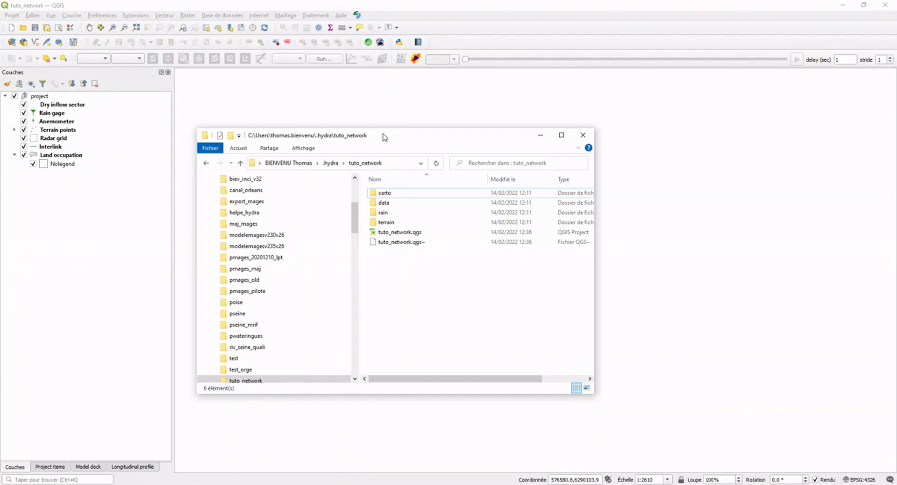
pyautogui.moveTo(385, 137); pyautogui.dragTo(0, 196)
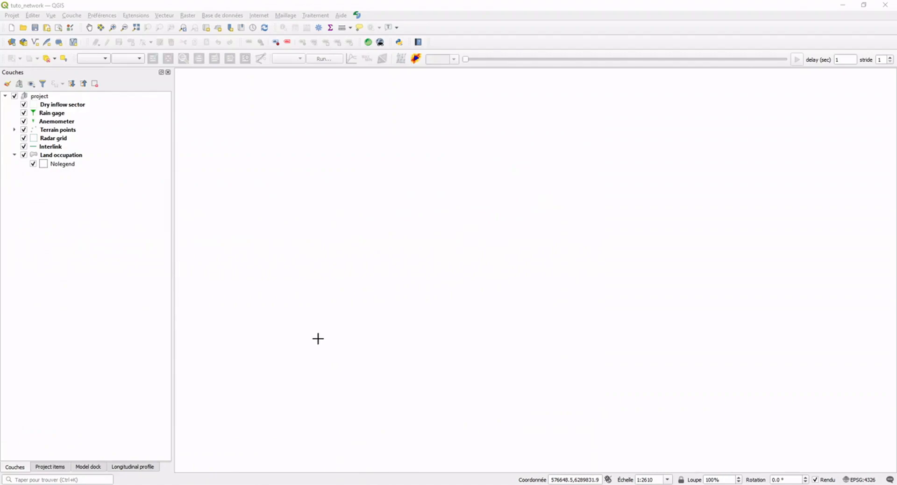
# Add a hydra model named modele1 to the project and look over its layer groups.
pyautogui.click(359, 16)
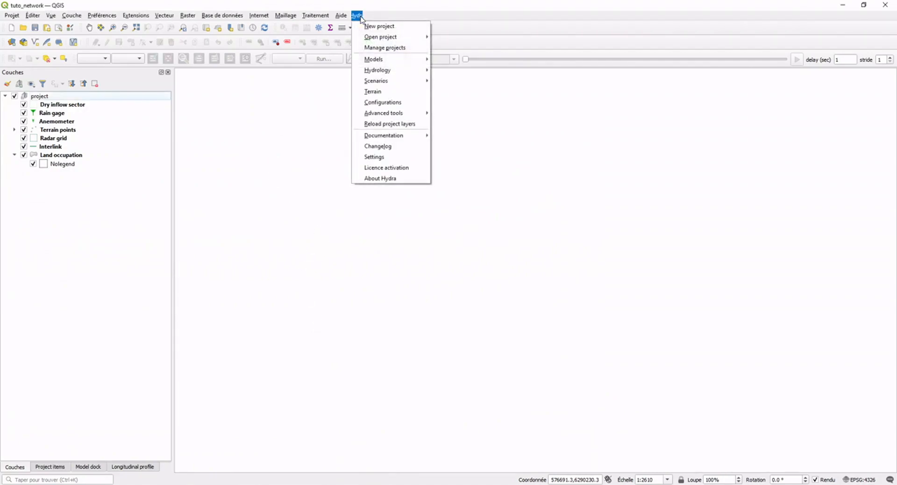
pyautogui.moveTo(402, 60)
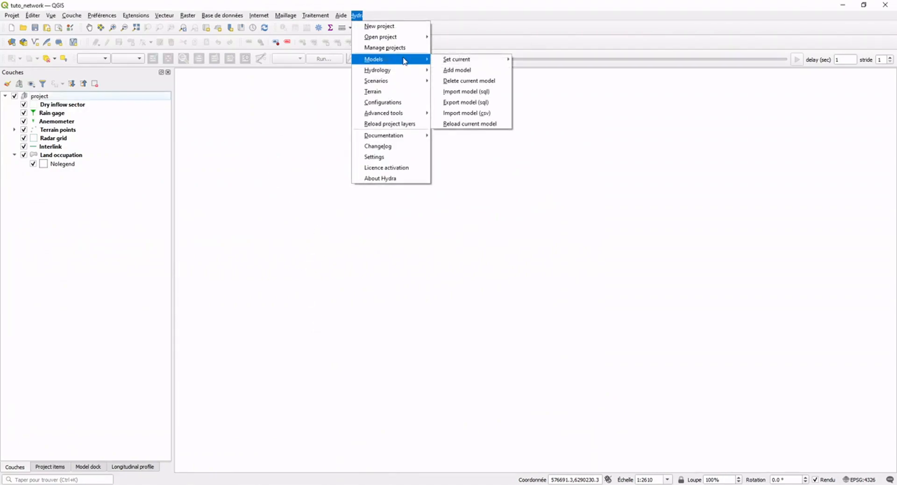
pyautogui.click(463, 71)
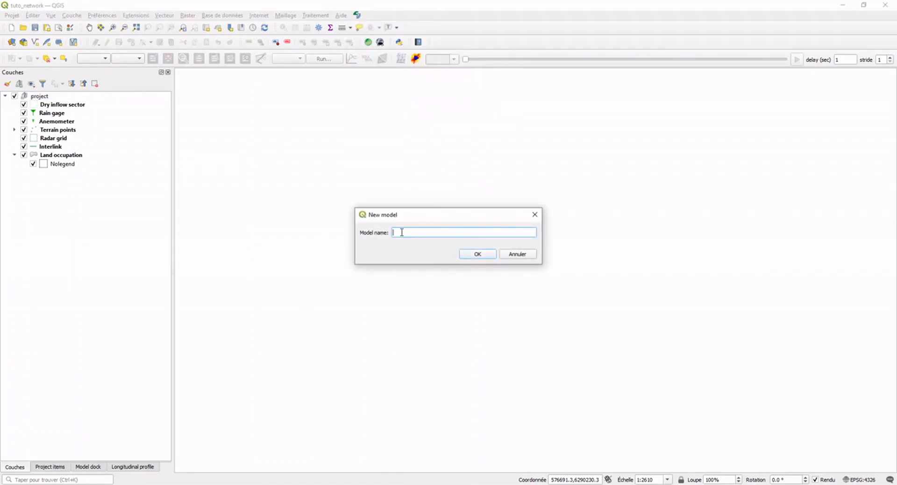
pyautogui.write('modele1')
pyautogui.click(479, 256)
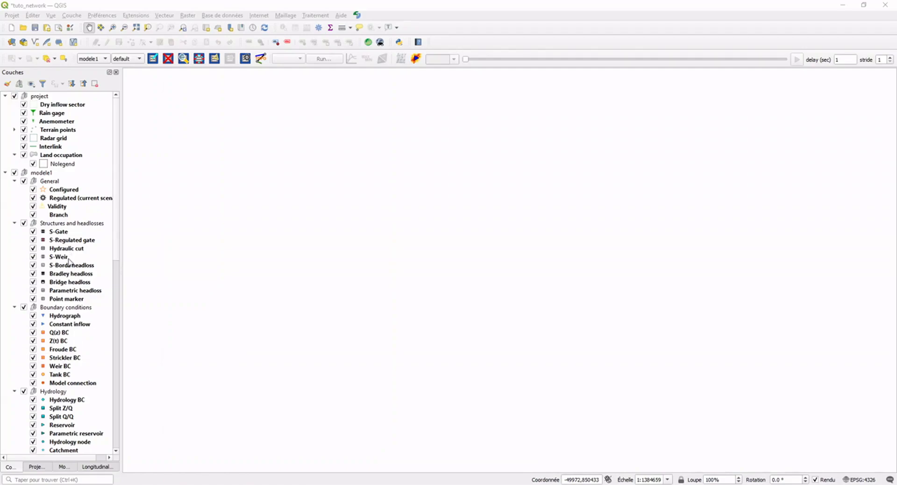
pyautogui.scroll(-4, 70, 261)
pyautogui.scroll(-1, 67, 281)
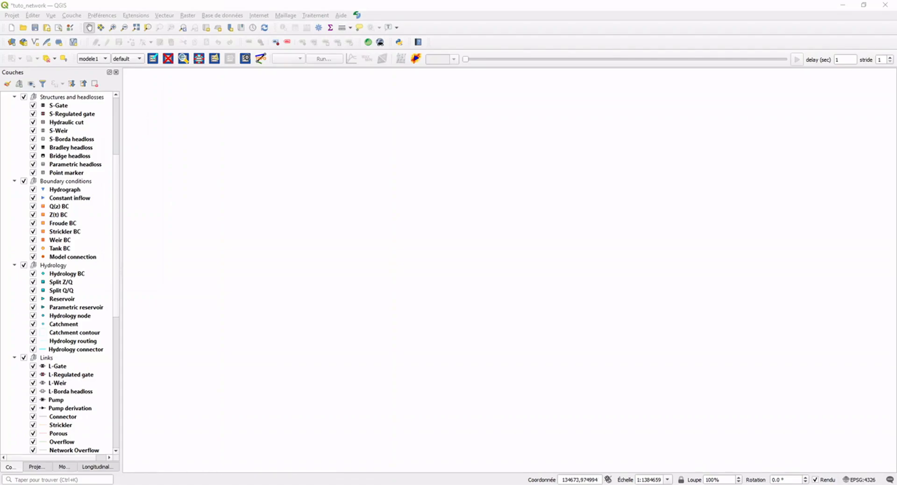
# Add localisation_georef.tif from the Assainissement folder in the file explorer to the map and zoom to that layer.
pyautogui.hotkey('alt', 'Tab')
pyautogui.moveTo(1, 185); pyautogui.dragTo(379, 142)
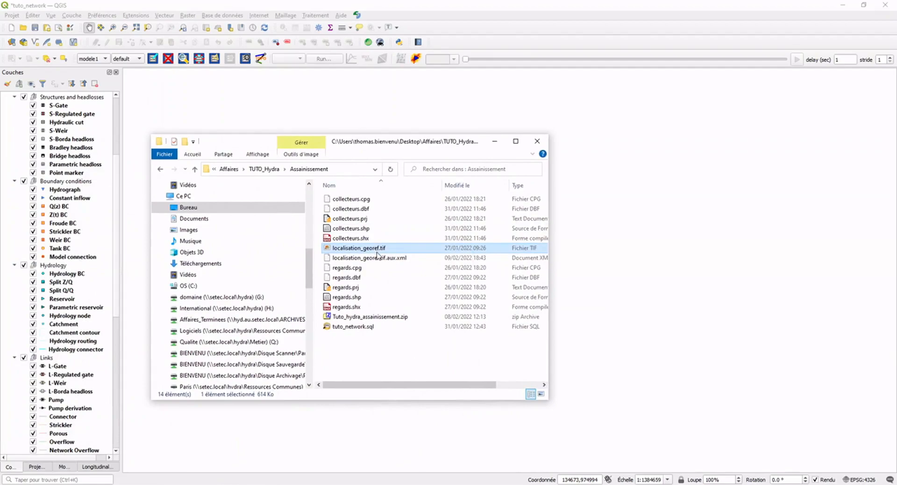
pyautogui.moveTo(377, 252); pyautogui.dragTo(670, 274)
pyautogui.click(495, 141)
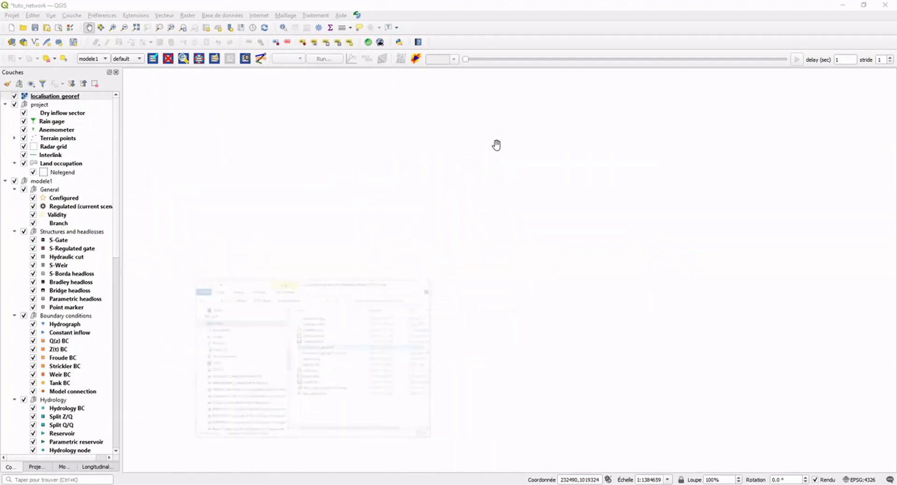
pyautogui.rightClick(44, 97)
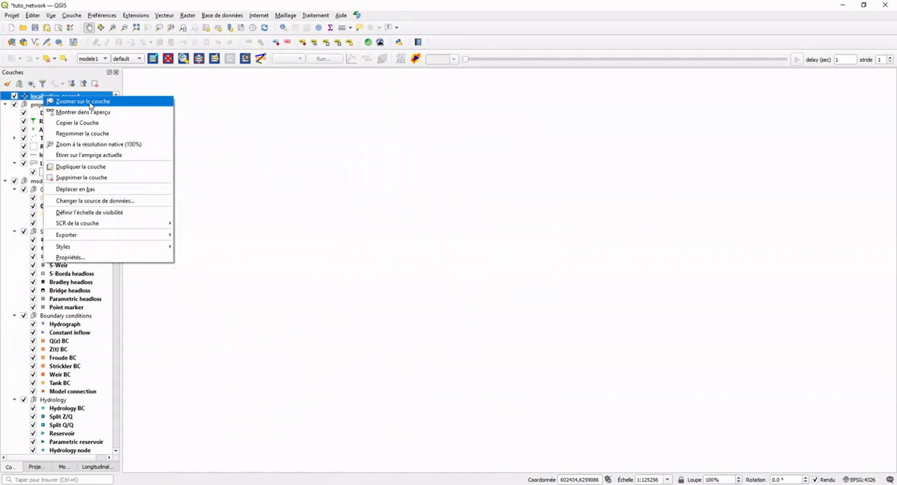
pyautogui.click(90, 102)
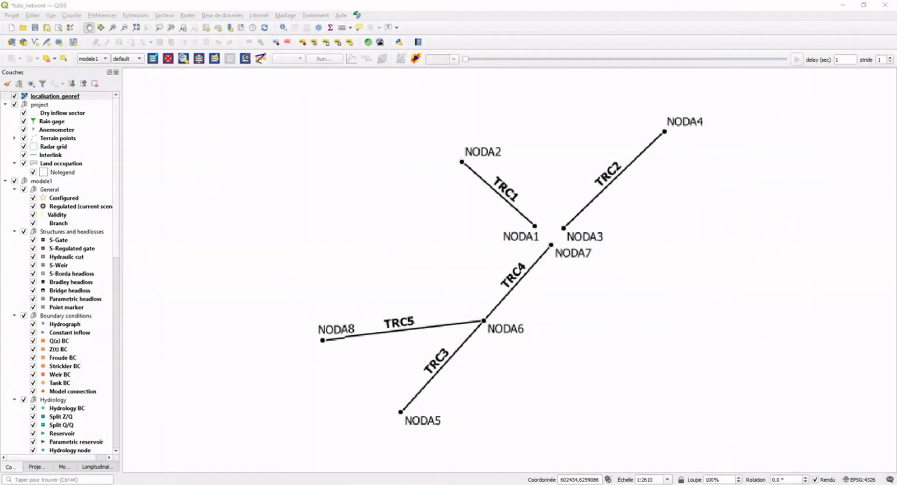
# Place a manhole at the NODA1 point of the background plan with a ground elevation of 22.5.
pyautogui.click(65, 467)
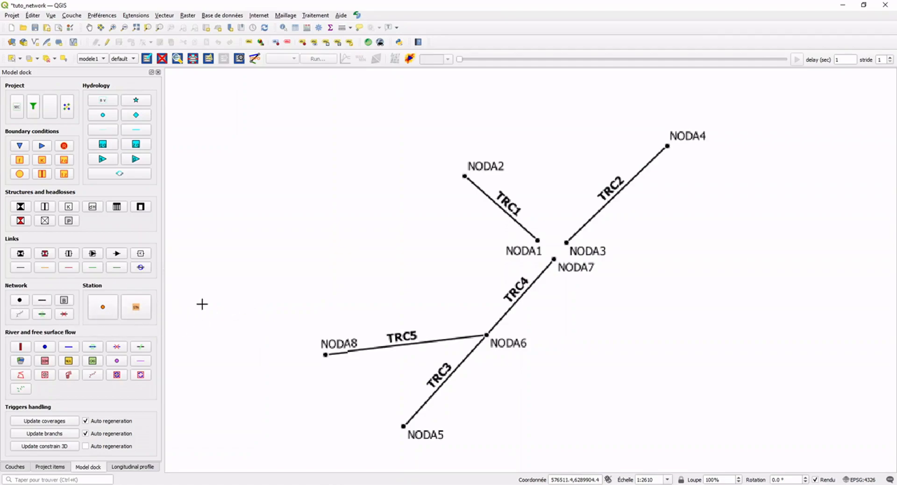
pyautogui.click(537, 240)
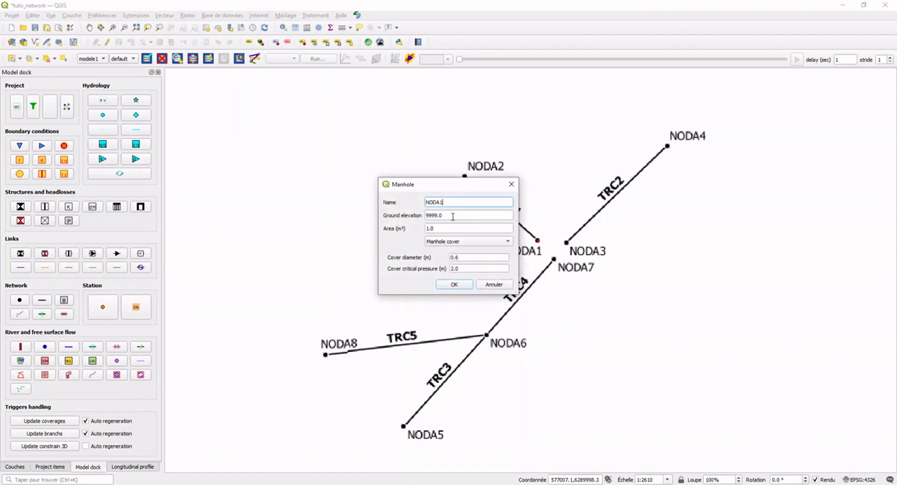
pyautogui.moveTo(455, 216); pyautogui.dragTo(425, 217)
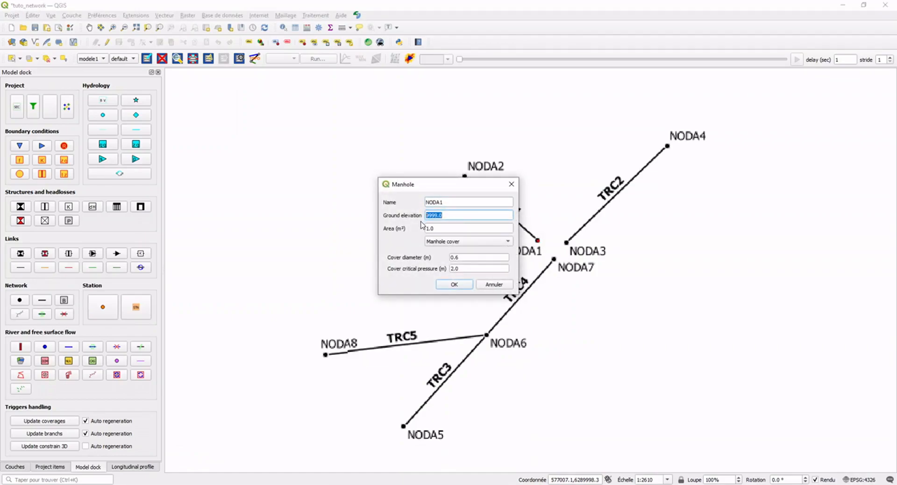
pyautogui.write('22.5')
pyautogui.click(454, 284)
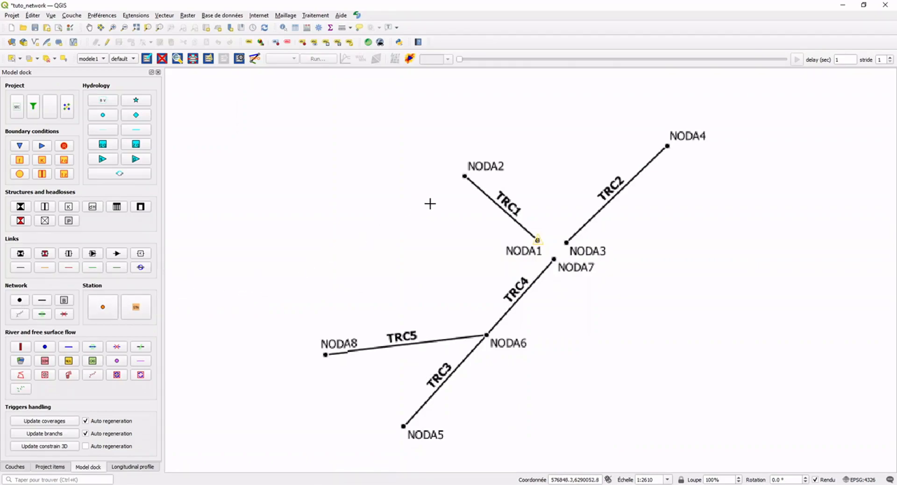
# Place a manhole at the NODA2 point, at the upper end of TRC1, with a ground elevation of 22.5.
pyautogui.click(465, 176)
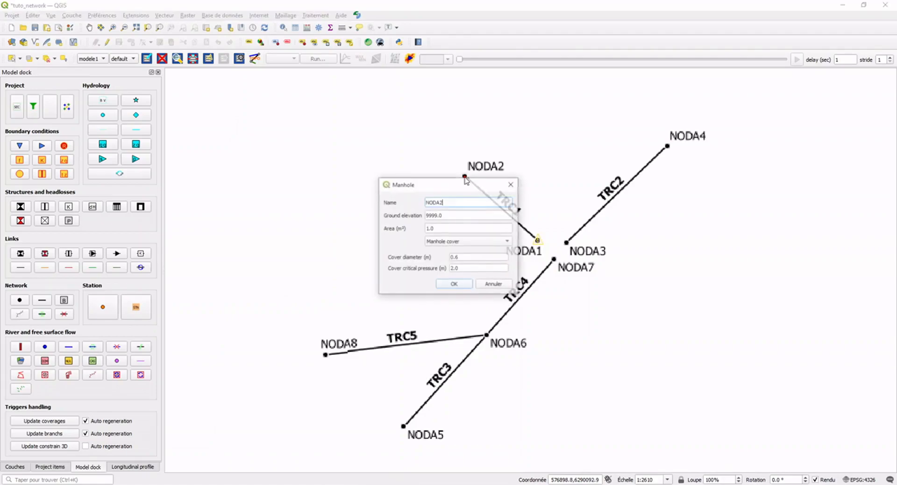
pyautogui.press('Tab')
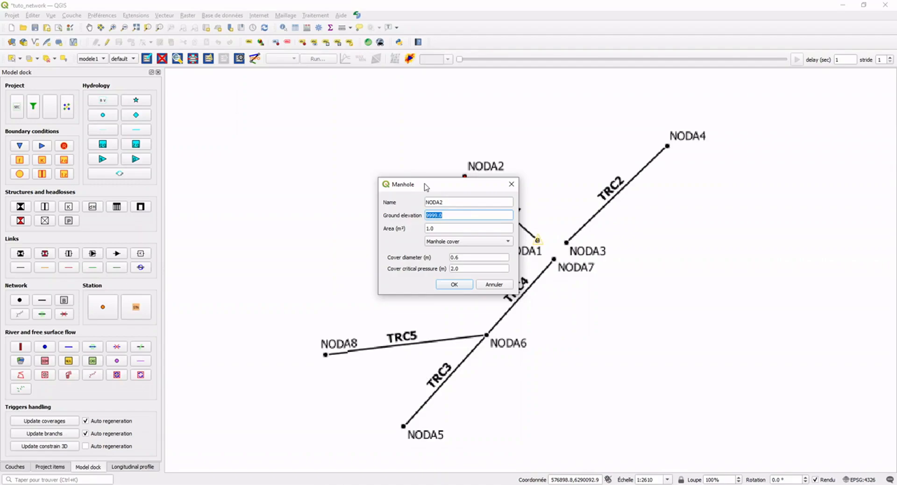
pyautogui.write('22.5')
pyautogui.click(460, 285)
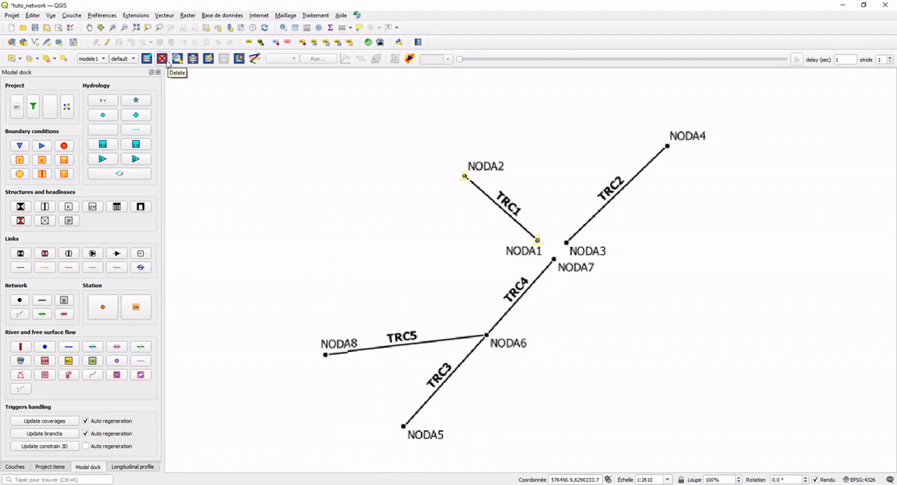
pyautogui.click(167, 63)
# Examine the invalid objects of modele1 and the validity rules they break in the validity manager.
pyautogui.click(209, 58)
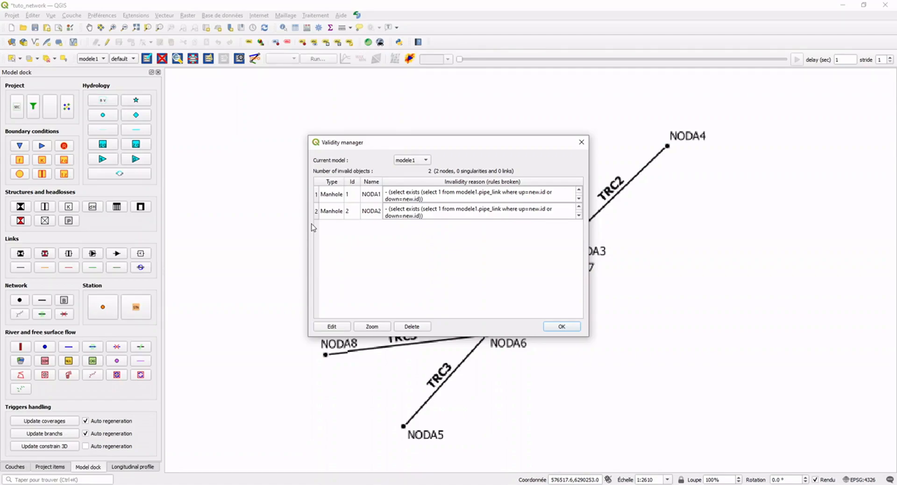
pyautogui.click(561, 327)
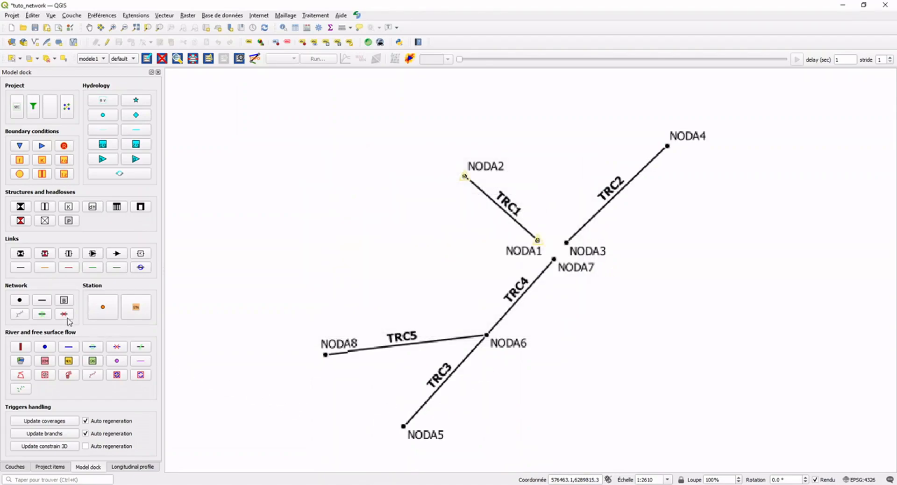
# Draw circular pipe TRC1 from manhole NODA1 to NODA2 with upstream elevation 19.5 m, downstream elevation 19 m, diameter 1 m and Rk 60.
pyautogui.click(46, 302)
pyautogui.click(537, 241)
pyautogui.click(465, 177)
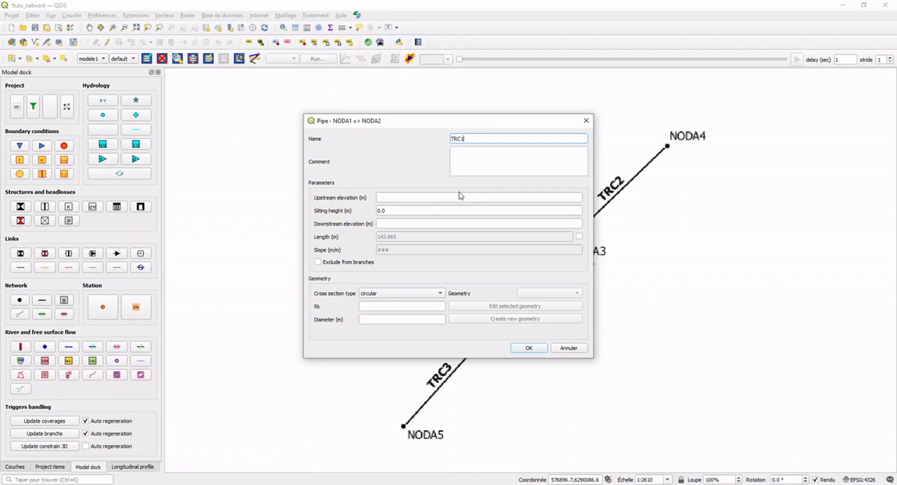
pyautogui.click(465, 196)
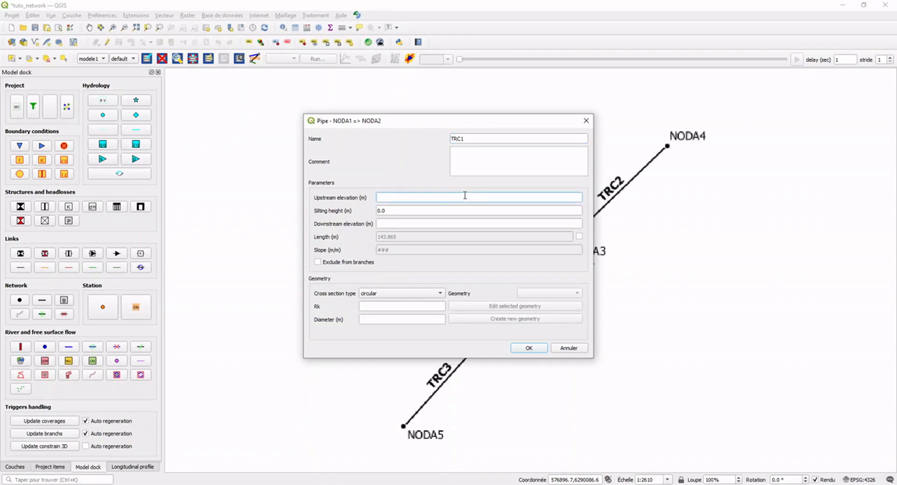
pyautogui.write('19.5')
pyautogui.click(441, 224)
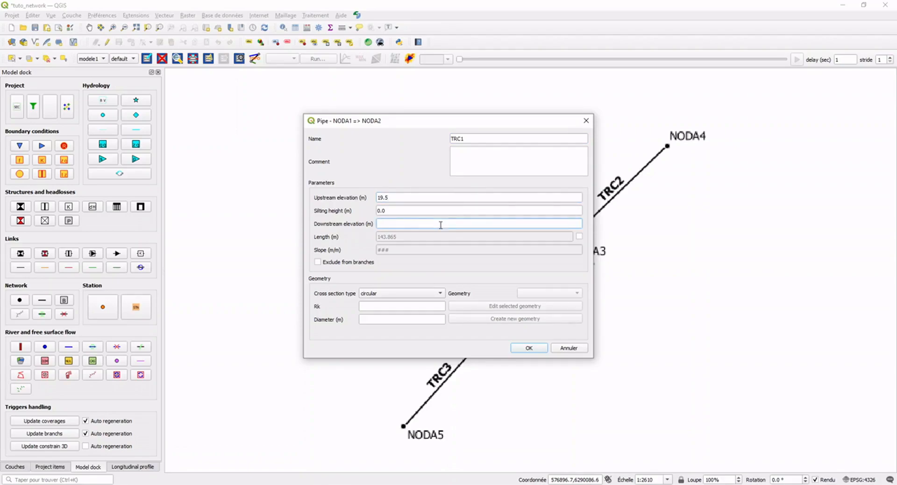
pyautogui.write('19')
pyautogui.click(377, 320)
pyautogui.write('1')
pyautogui.click(383, 306)
pyautogui.write('60')
pyautogui.click(528, 351)
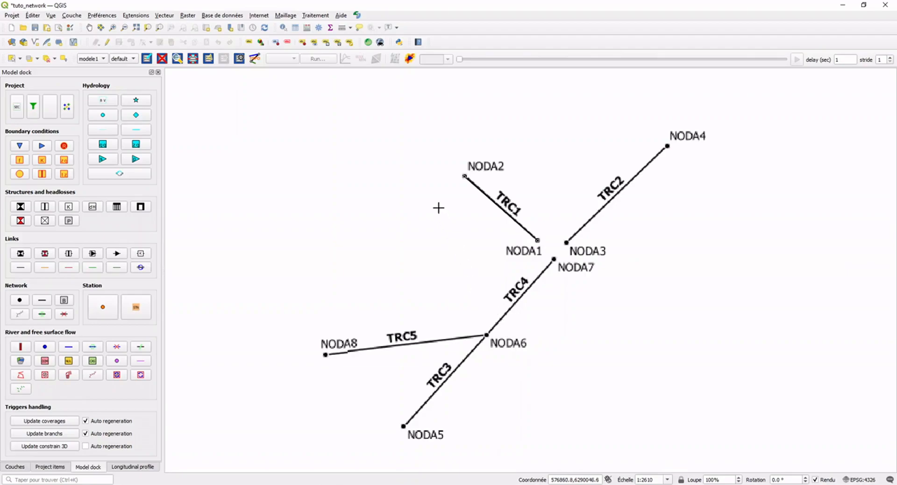
# Open hydra's external tables manager for the project.
pyautogui.click(358, 16)
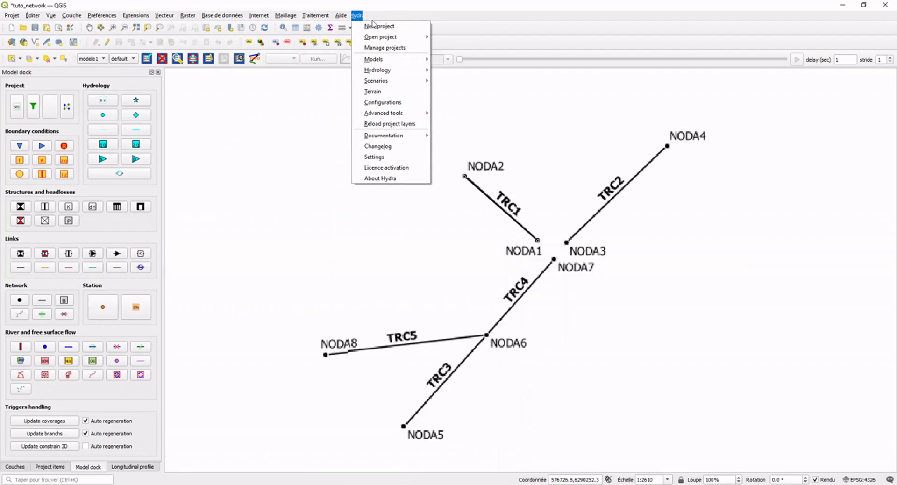
pyautogui.moveTo(400, 113)
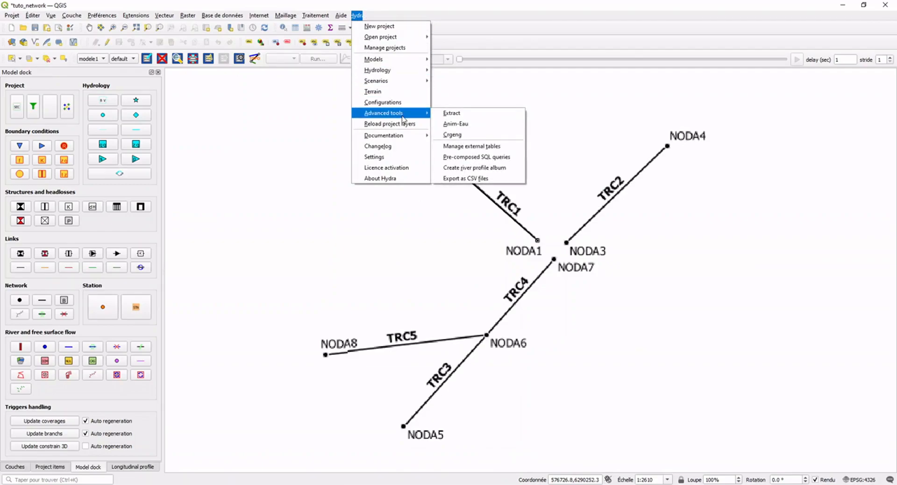
pyautogui.click(466, 149)
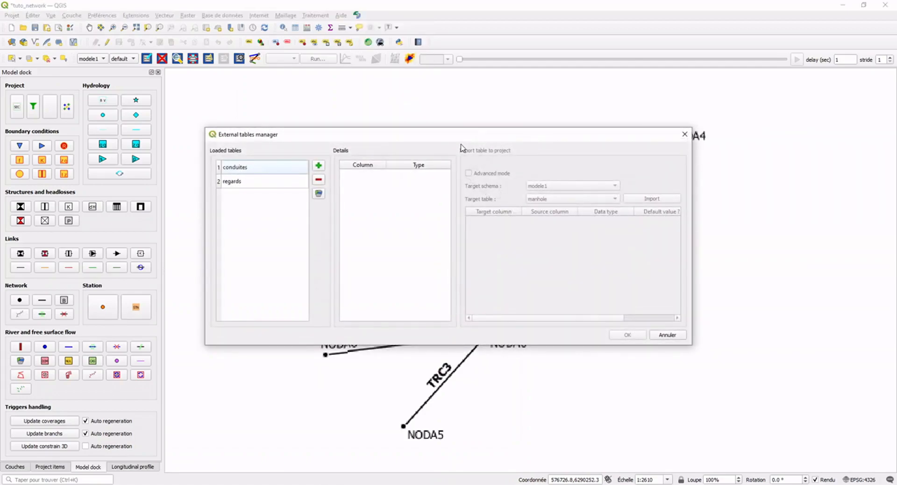
# Load regards.shp from the data folder of the tuto_network project as an external table named regards.
pyautogui.click(321, 167)
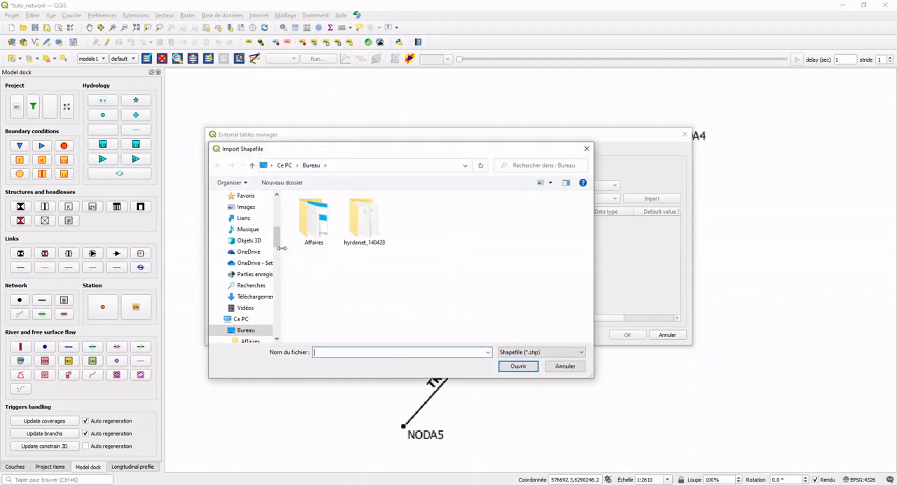
pyautogui.scroll(5, 281, 246)
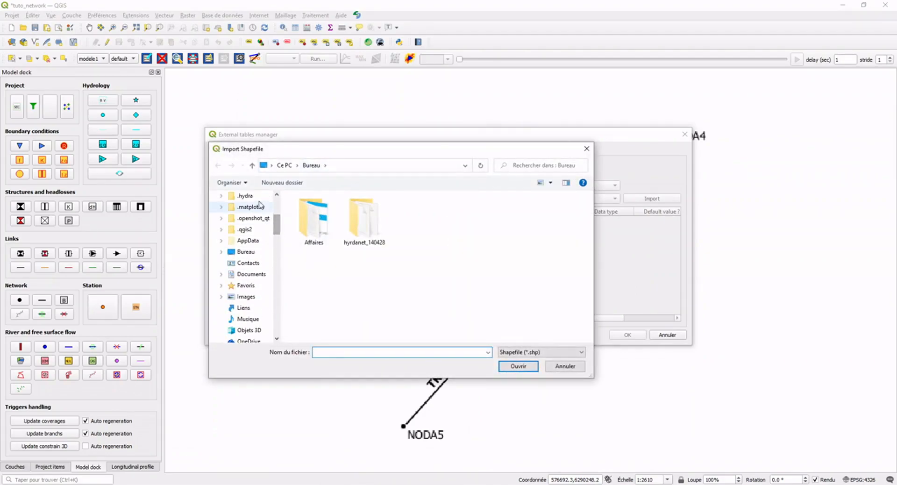
pyautogui.click(246, 196)
pyautogui.scroll(-4, 355, 243)
pyautogui.click(331, 289)
pyautogui.doubleClick(331, 288)
pyautogui.doubleClick(330, 220)
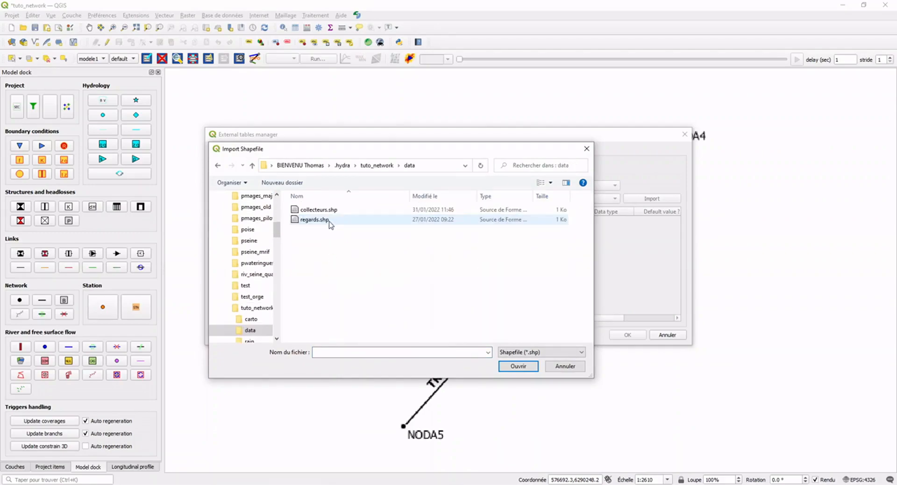
pyautogui.click(330, 220)
pyautogui.click(502, 364)
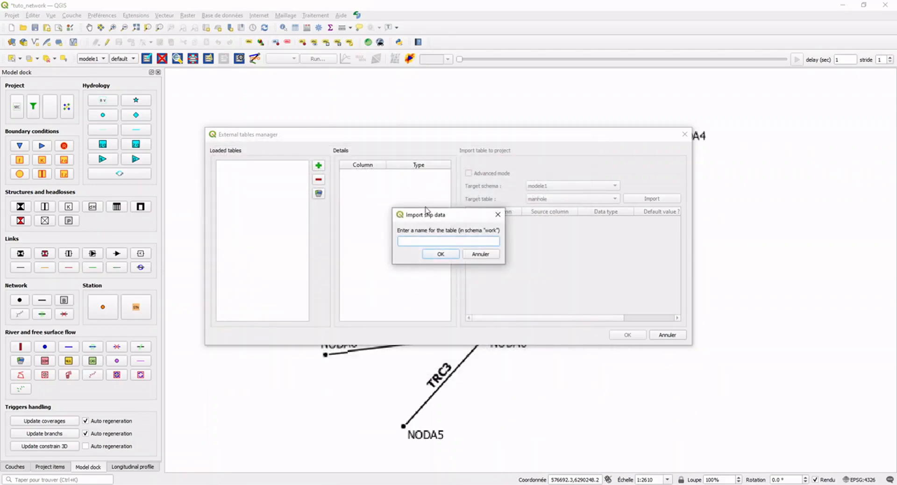
pyautogui.write('regards')
pyautogui.click(435, 254)
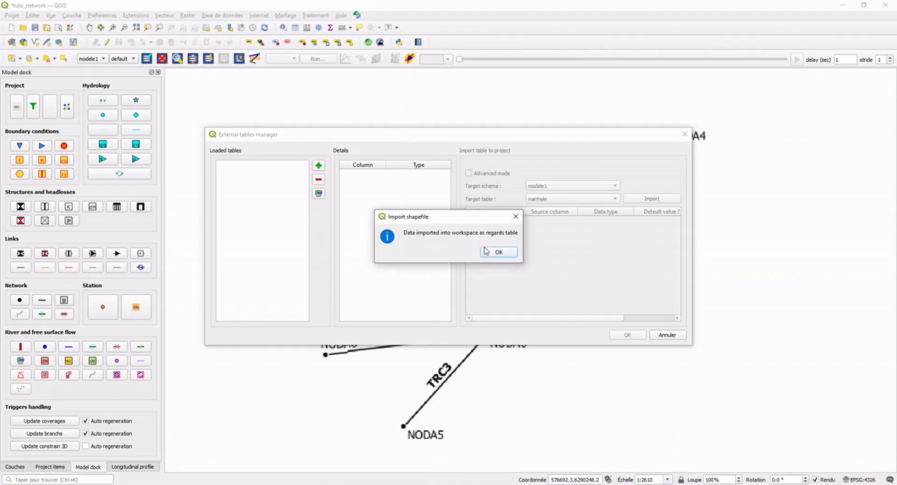
pyautogui.click(498, 252)
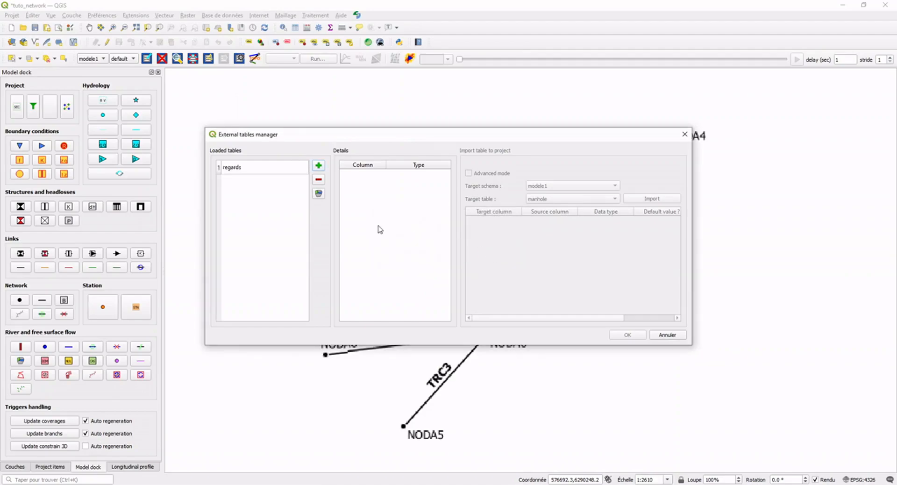
# Load collecteurs.shp from the tuto_network data folder as an external table named conduites.
pyautogui.click(320, 166)
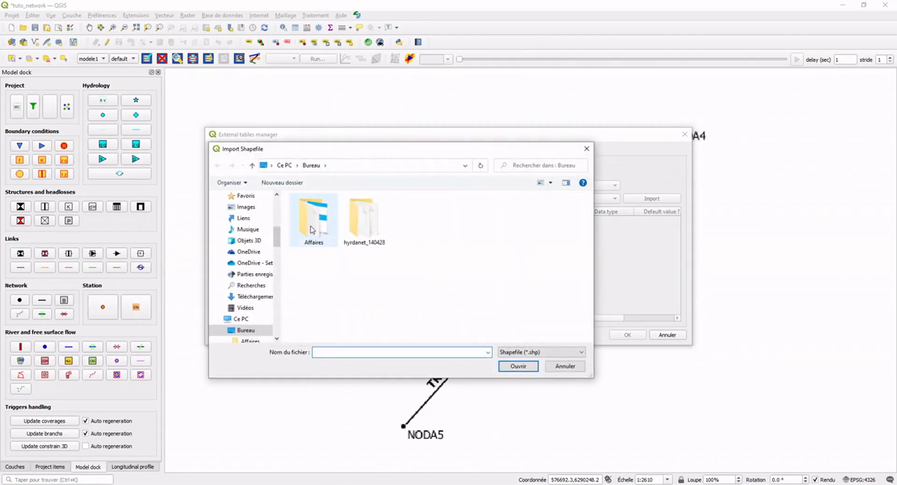
pyautogui.scroll(5, 270, 214)
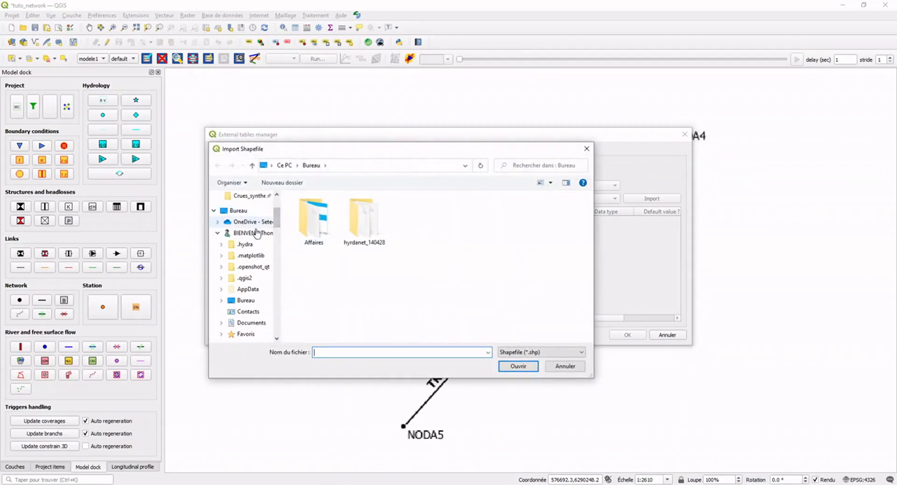
pyautogui.click(253, 244)
pyautogui.scroll(-4, 339, 308)
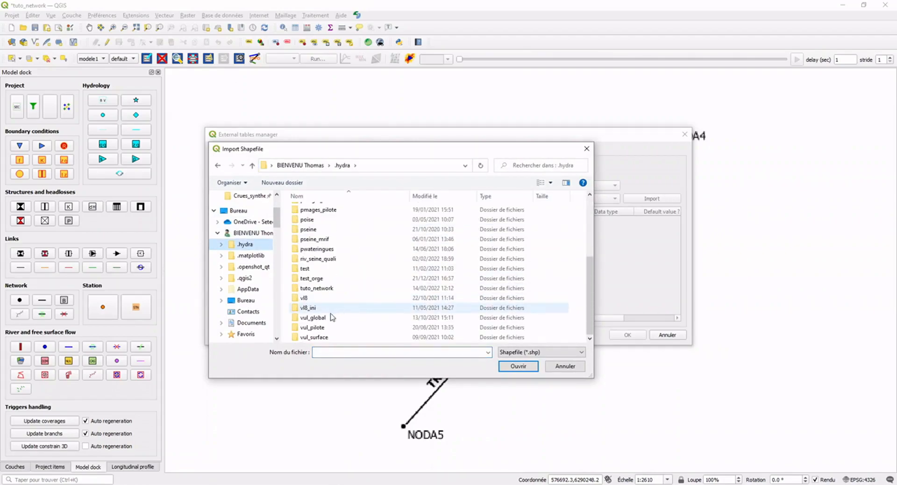
pyautogui.doubleClick(331, 290)
pyautogui.doubleClick(317, 220)
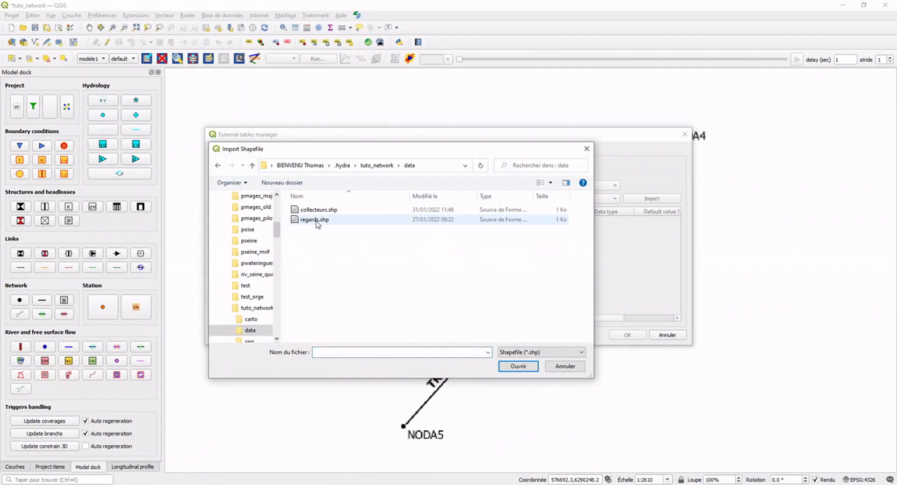
pyautogui.click(322, 212)
pyautogui.doubleClick(321, 213)
pyautogui.write('conduites')
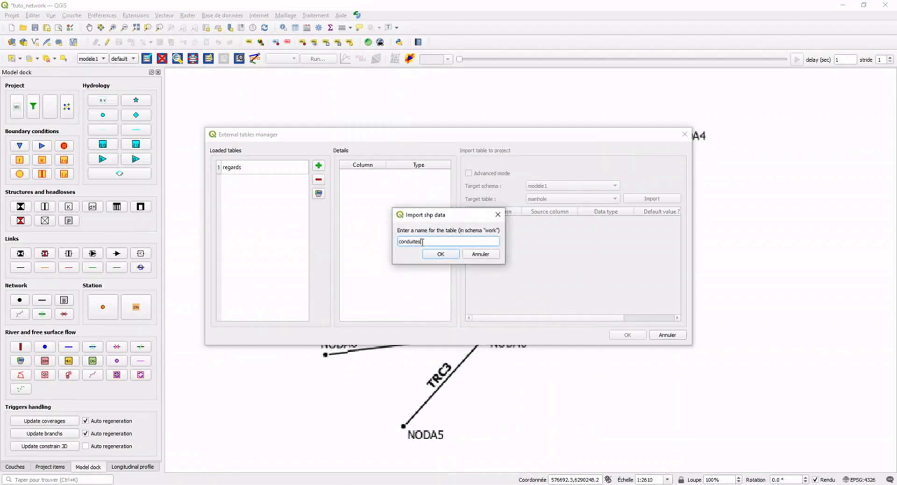
pyautogui.click(446, 254)
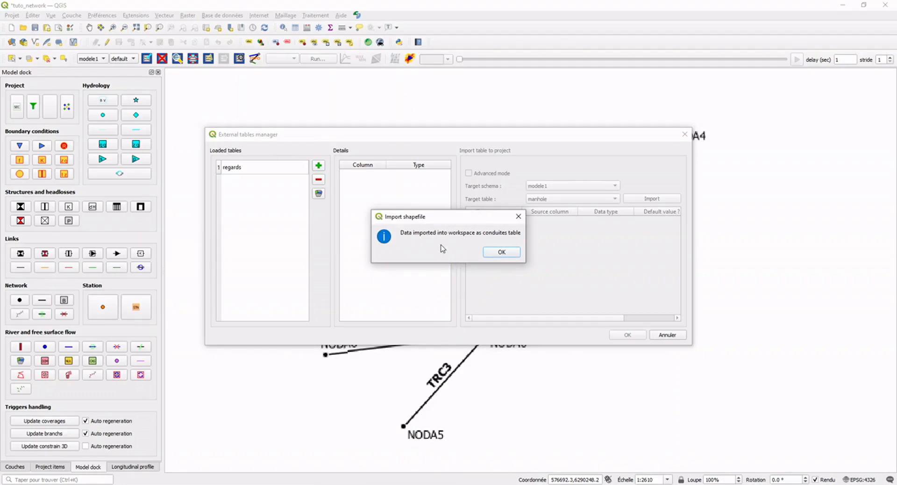
pyautogui.click(491, 252)
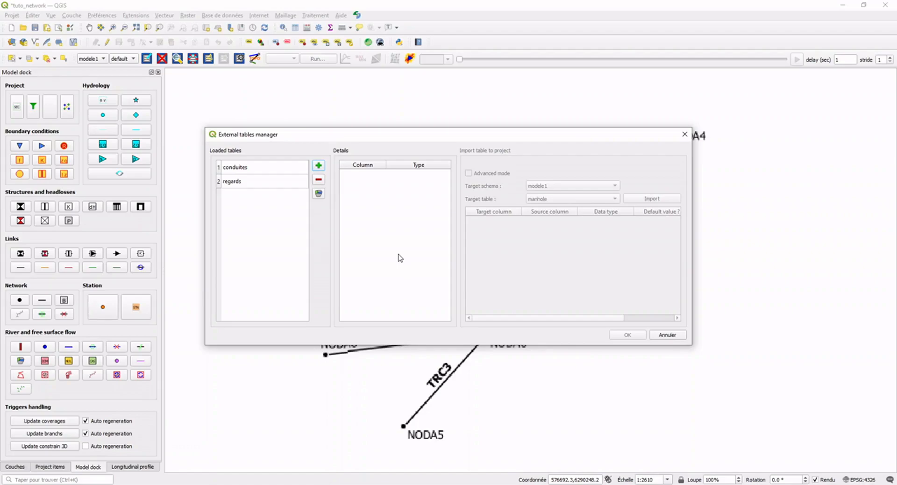
# Import the regards table into the manhole table of modele1 with the proposed column matching.
pyautogui.click(246, 182)
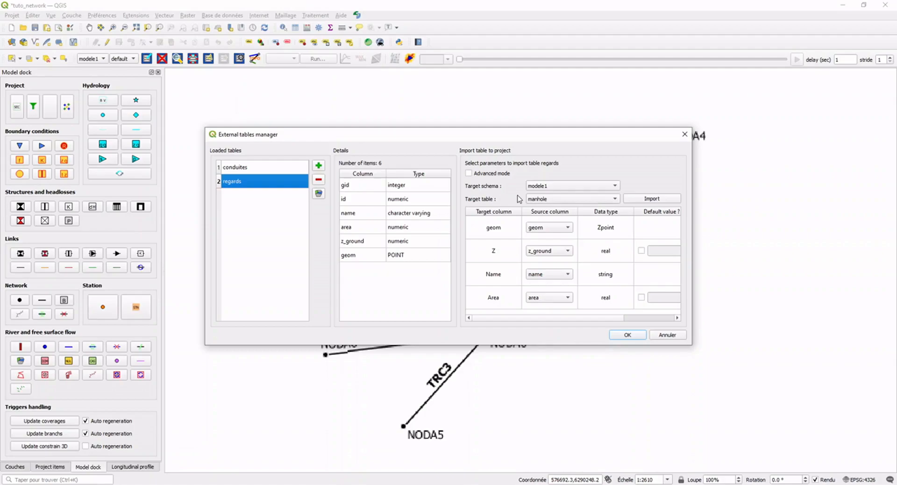
pyautogui.click(647, 200)
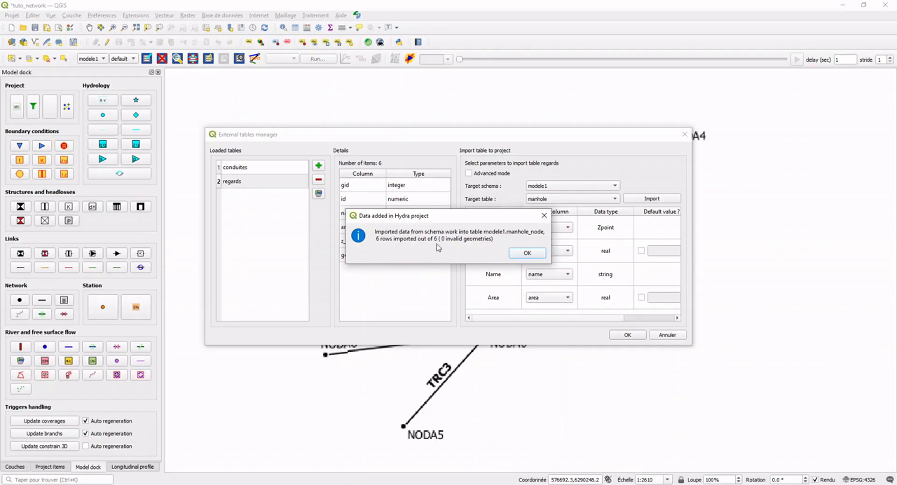
pyautogui.click(526, 254)
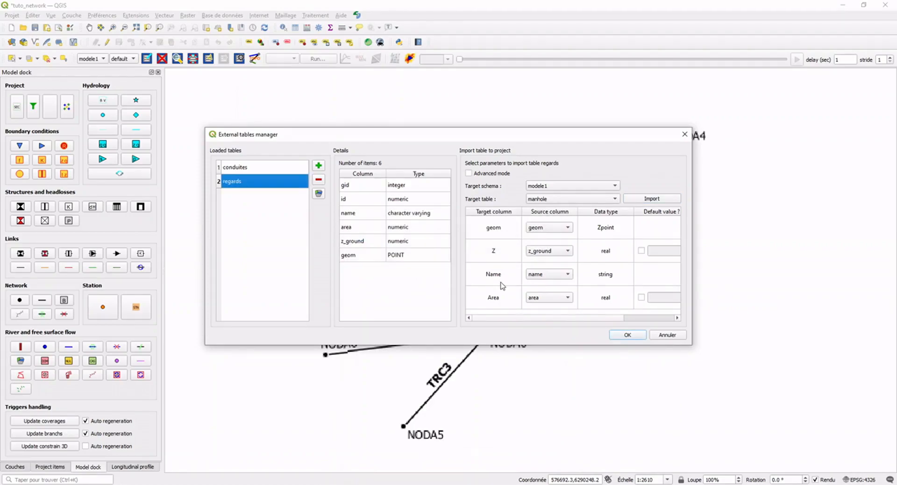
# For the conduites table targeting pipe in modele1, match Z invert up to z_up and Z invert down to z_down.
pyautogui.click(248, 168)
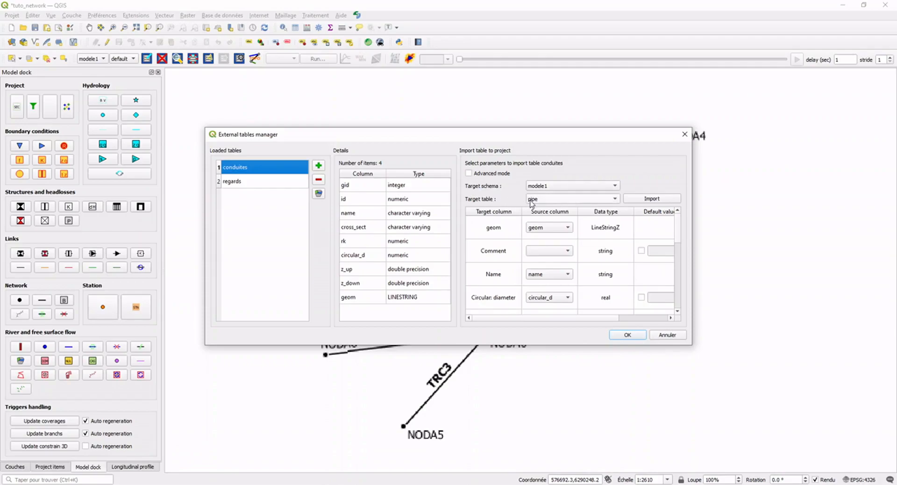
pyautogui.scroll(-1, 505, 256)
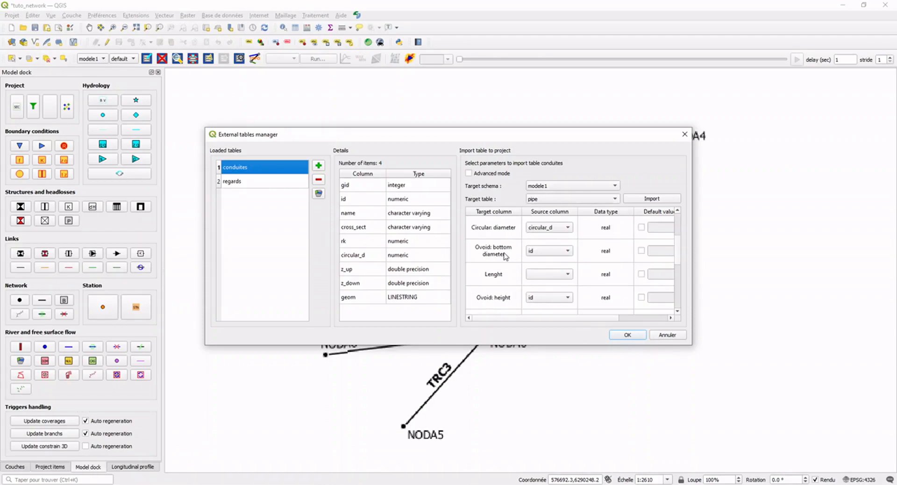
pyautogui.scroll(-1, 505, 256)
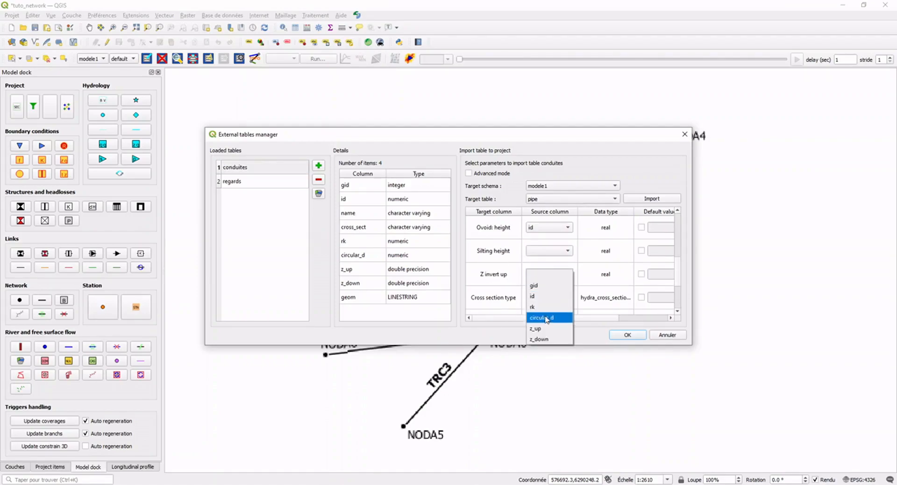
pyautogui.click(535, 328)
pyautogui.scroll(-2, 497, 282)
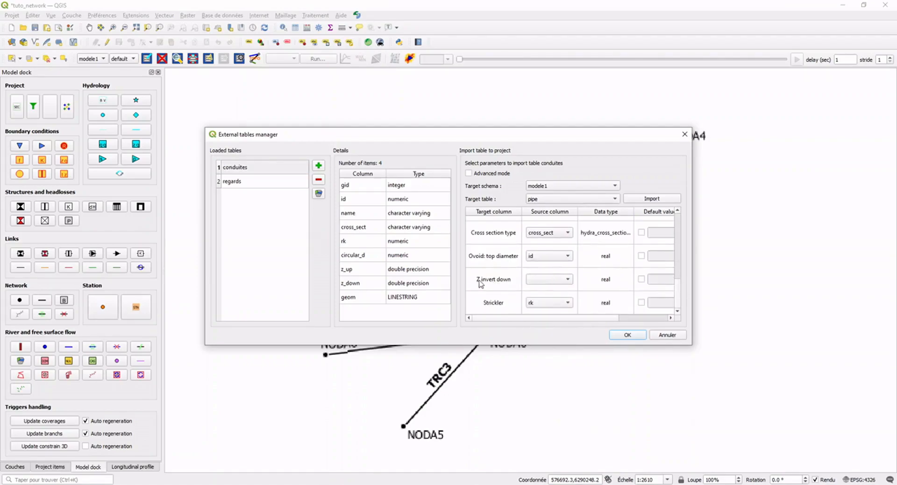
pyautogui.click(538, 282)
pyautogui.click(537, 344)
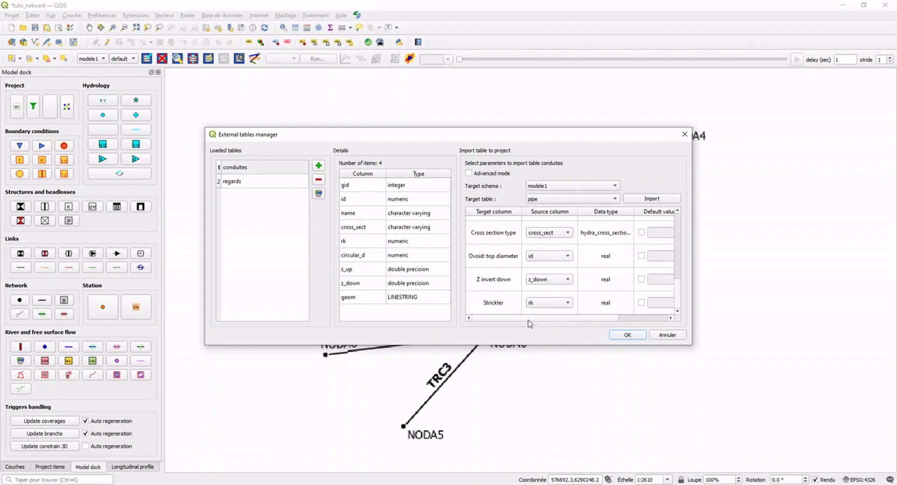
# Import the conduites table into the pipe table of modele1 and validate the external tables manager.
pyautogui.click(659, 200)
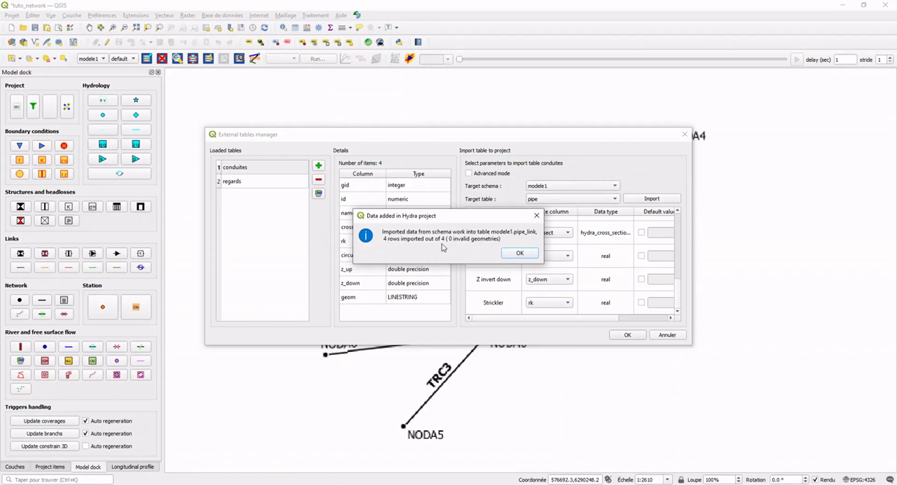
pyautogui.click(519, 254)
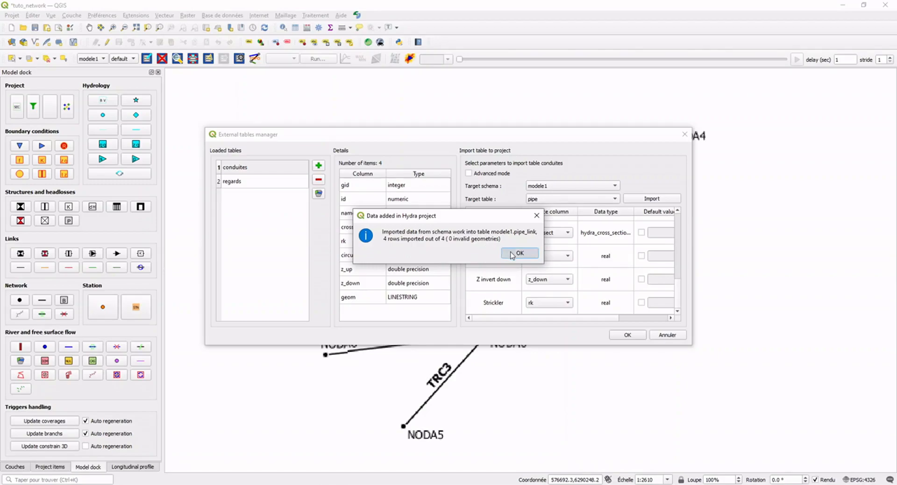
pyautogui.click(629, 335)
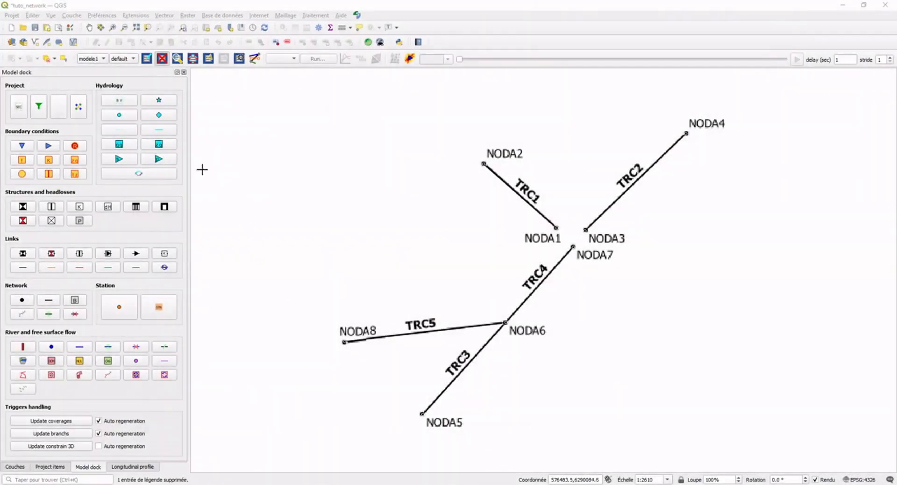
# Place a catchment southwest of NODA5 with area 85.1 ha, length 507 m, average slope 0.012 and impervious soil coefficient 0.57.
pyautogui.click(157, 102)
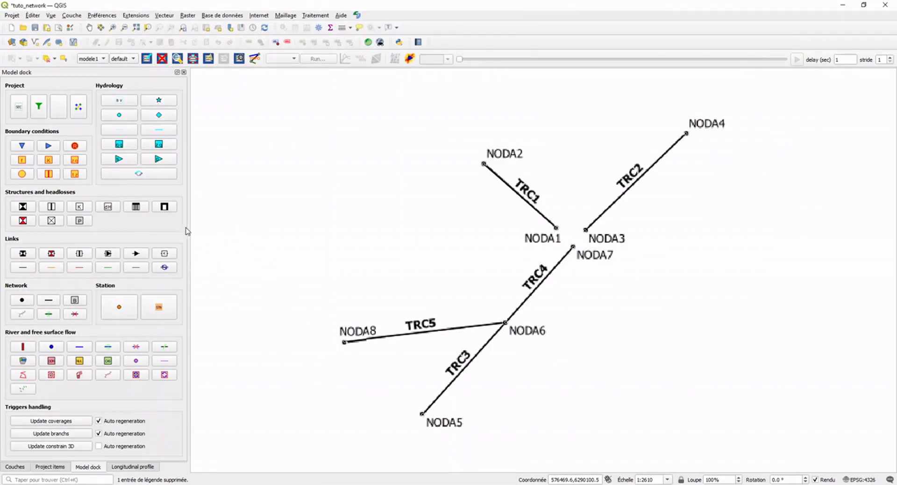
pyautogui.click(381, 447)
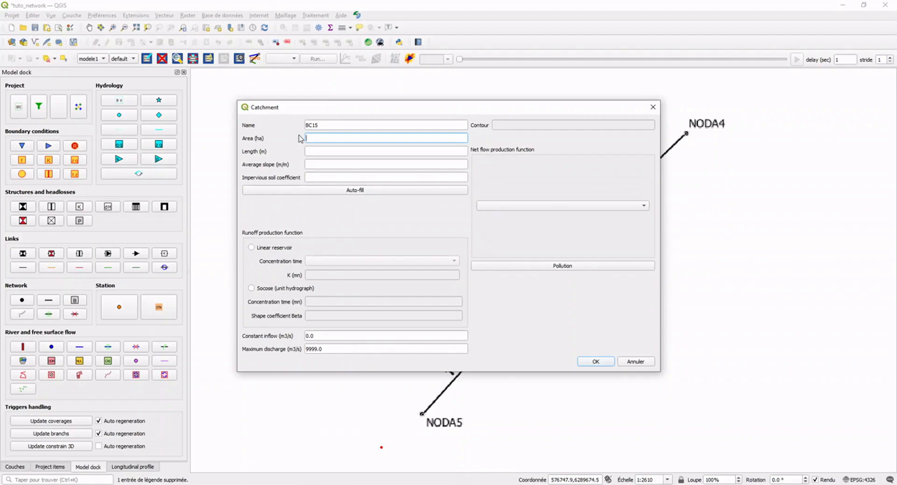
pyautogui.write('5.1')
pyautogui.click(319, 149)
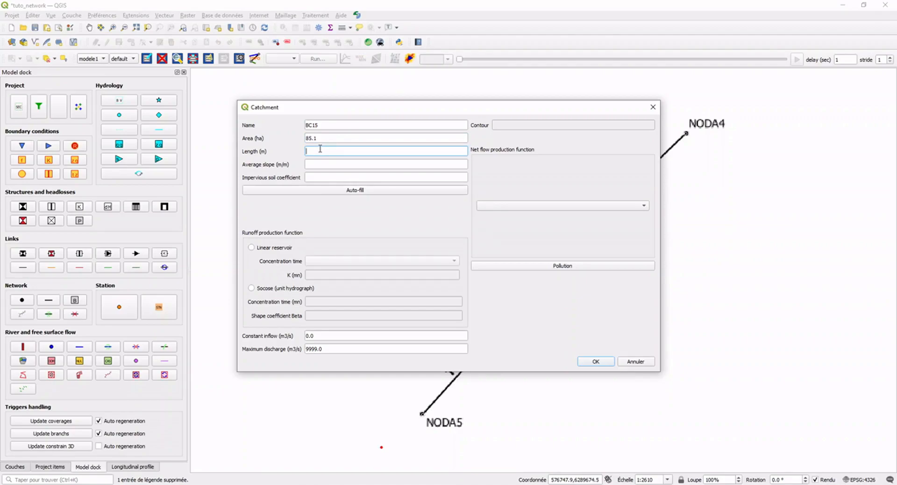
pyautogui.write('507')
pyautogui.click(347, 162)
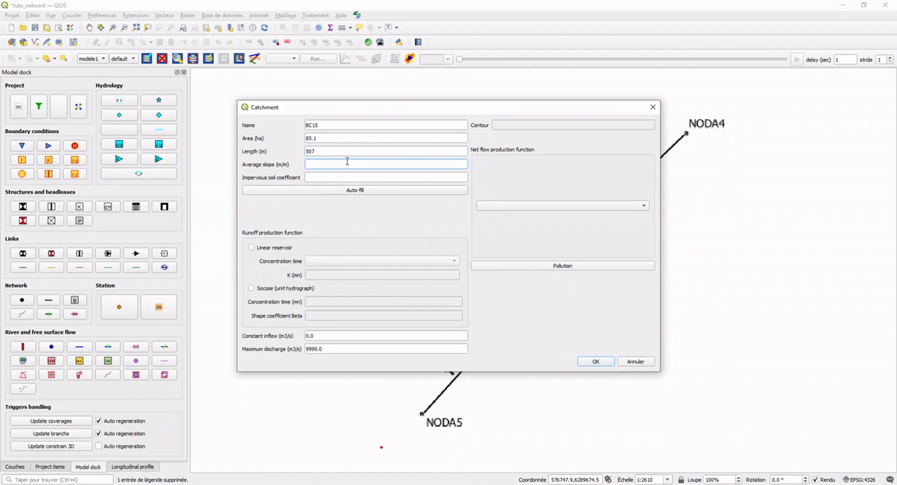
pyautogui.write('0.012')
pyautogui.click(370, 174)
pyautogui.write('0.57')
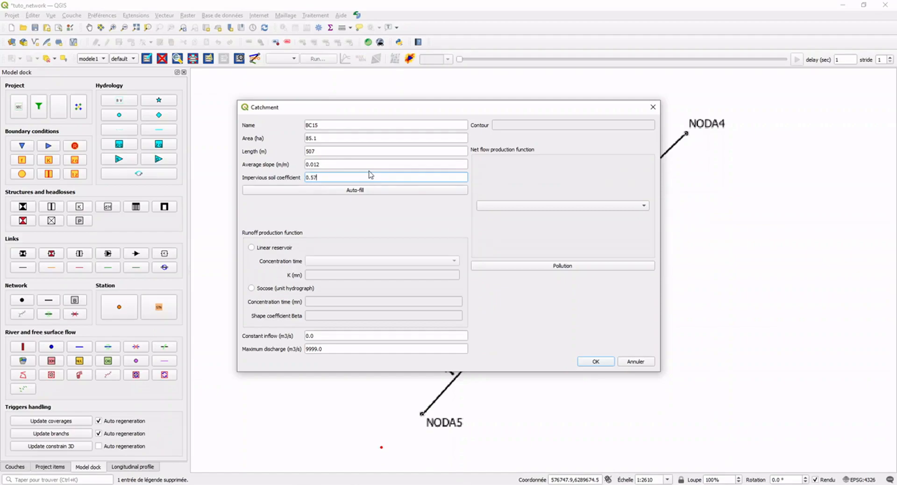
# Give catchment BC15 a k-Desbordes linear reservoir runoff function and Constant runoff with coefficient 0.46, and validate it.
pyautogui.click(269, 250)
pyautogui.click(334, 260)
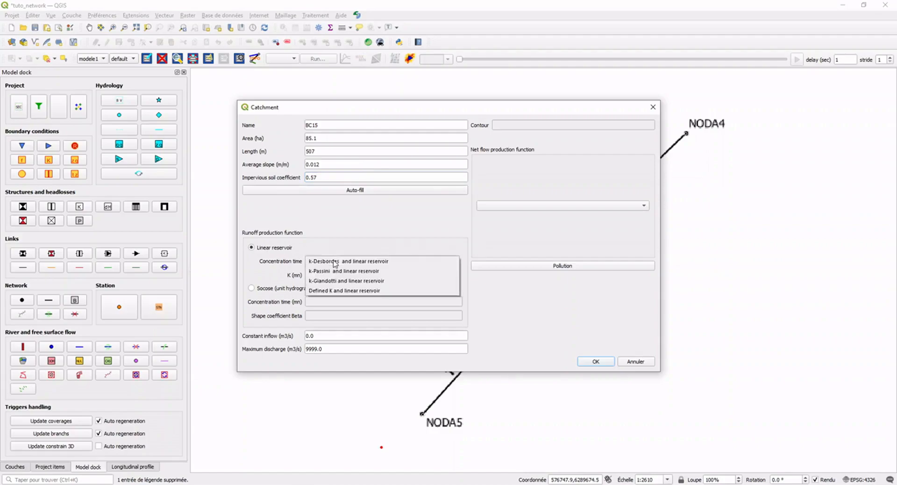
pyautogui.click(355, 262)
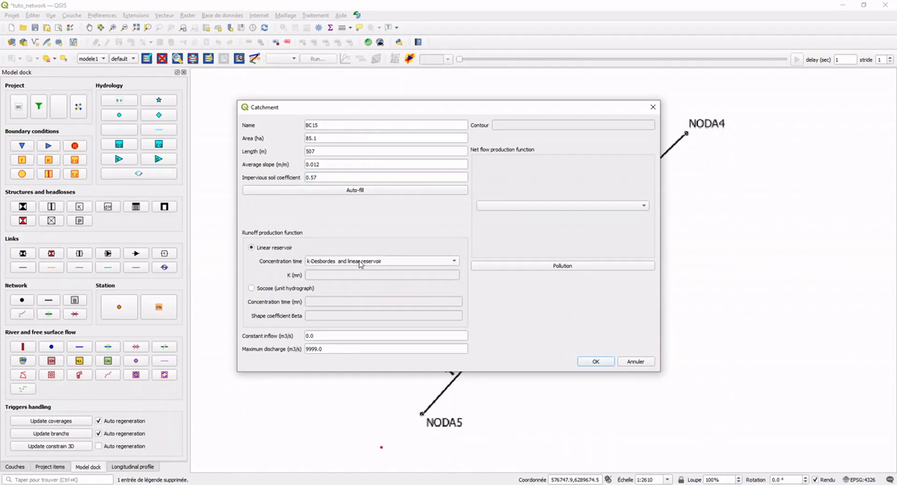
pyautogui.click(533, 210)
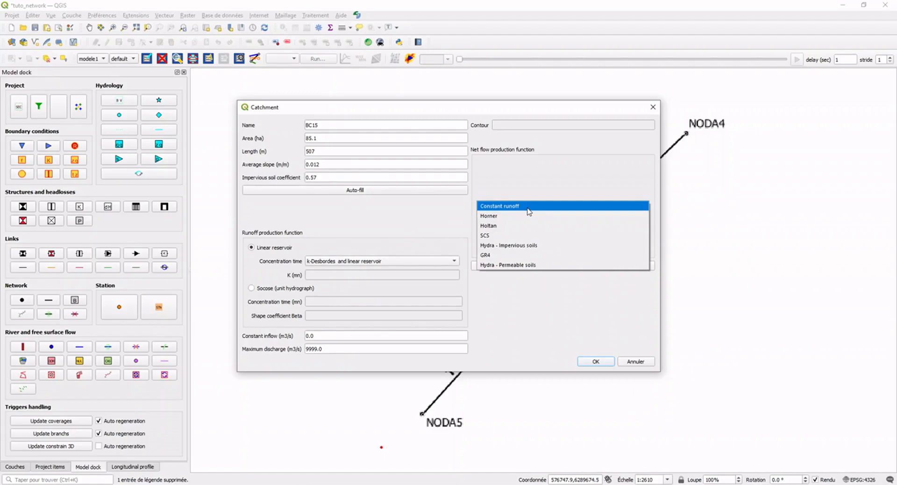
pyautogui.click(529, 210)
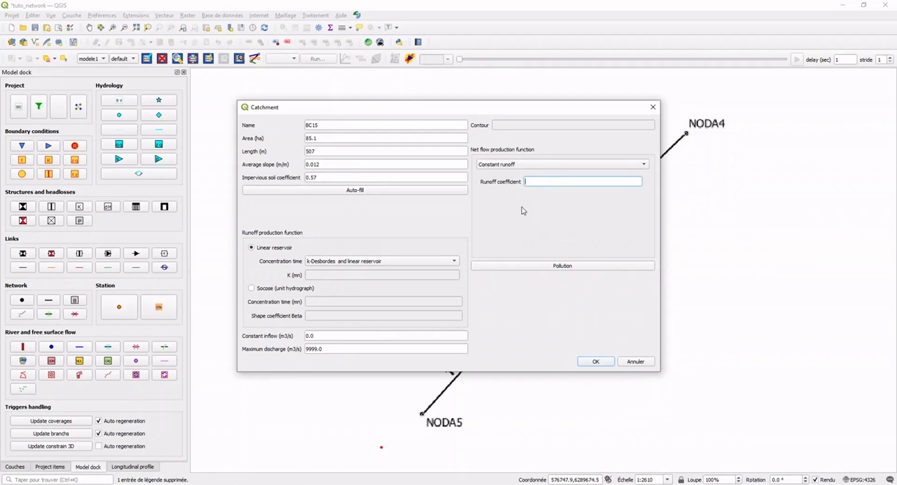
pyautogui.write('0.46')
pyautogui.click(597, 362)
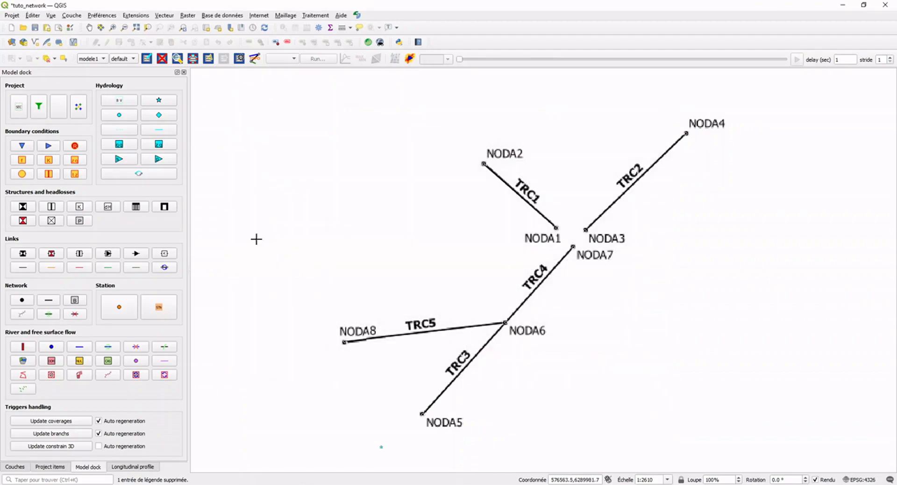
# Place a second catchment west of NODA8 with area 85.1 ha, length 507 m, average slope 0.012 and impervious soil coefficient 0.57.
pyautogui.click(161, 100)
pyautogui.click(285, 357)
pyautogui.click(317, 138)
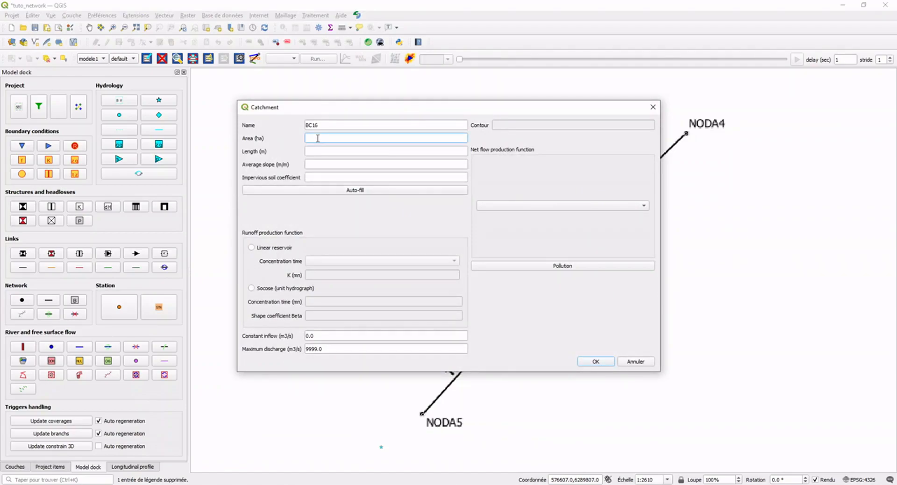
pyautogui.write('85.1')
pyautogui.click(328, 147)
pyautogui.write('507')
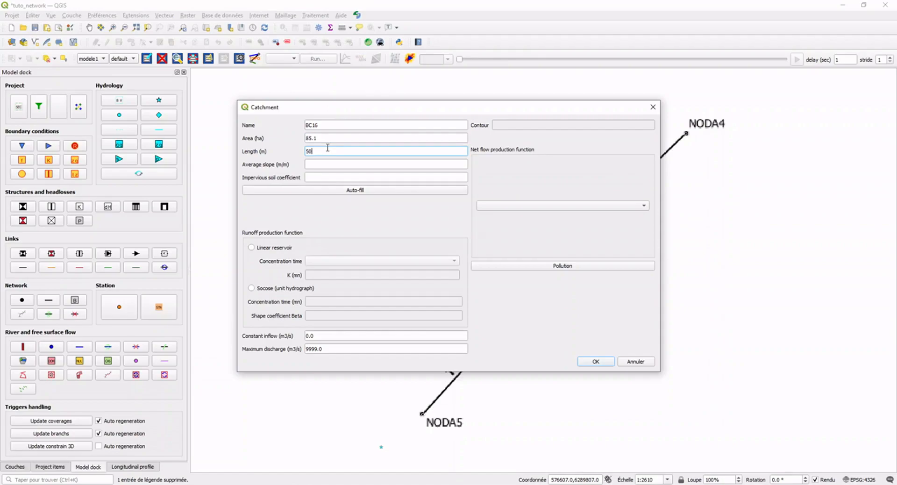
pyautogui.click(337, 166)
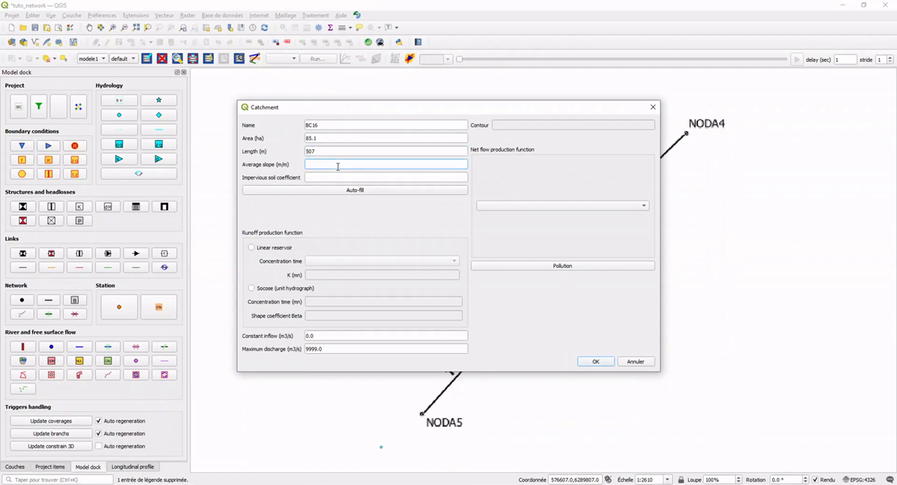
pyautogui.write('0.012')
pyautogui.click(359, 178)
pyautogui.write('0.57')
# Set catchment BC16 to Constant runoff with coefficient 0.46 and a k-Desbordes linear reservoir, and validate it.
pyautogui.click(511, 211)
pyautogui.click(513, 213)
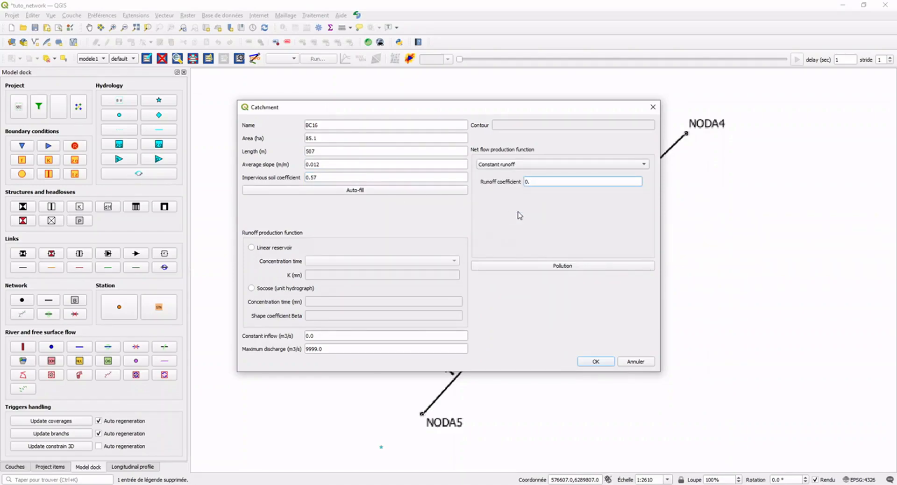
pyautogui.write('46')
pyautogui.click(286, 248)
pyautogui.click(336, 261)
pyautogui.click(338, 262)
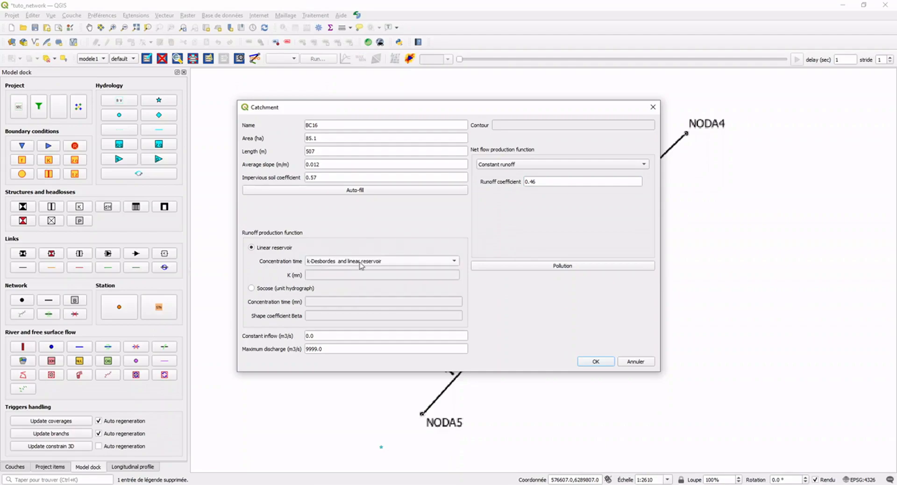
pyautogui.click(596, 363)
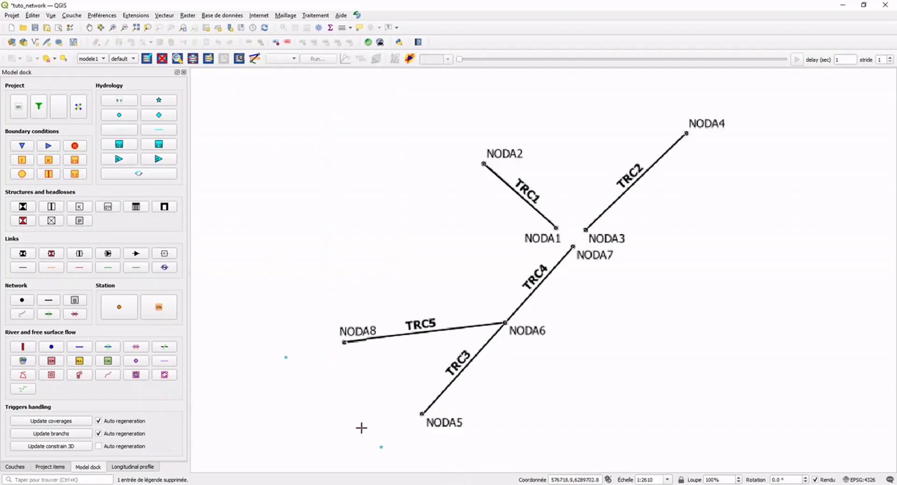
# Create routing links with default parameters from catchment BC15 to NODA5 and from catchment BC16 to NODA8.
pyautogui.click(380, 447)
pyautogui.click(418, 414)
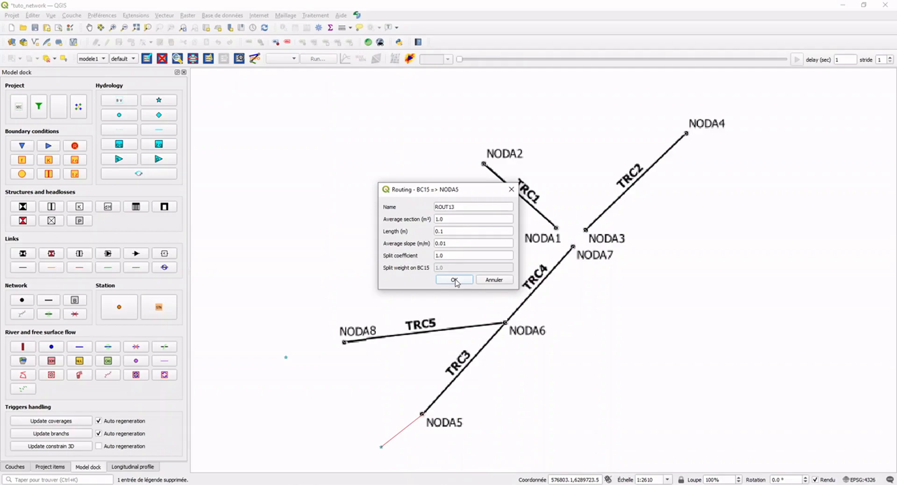
pyautogui.click(454, 280)
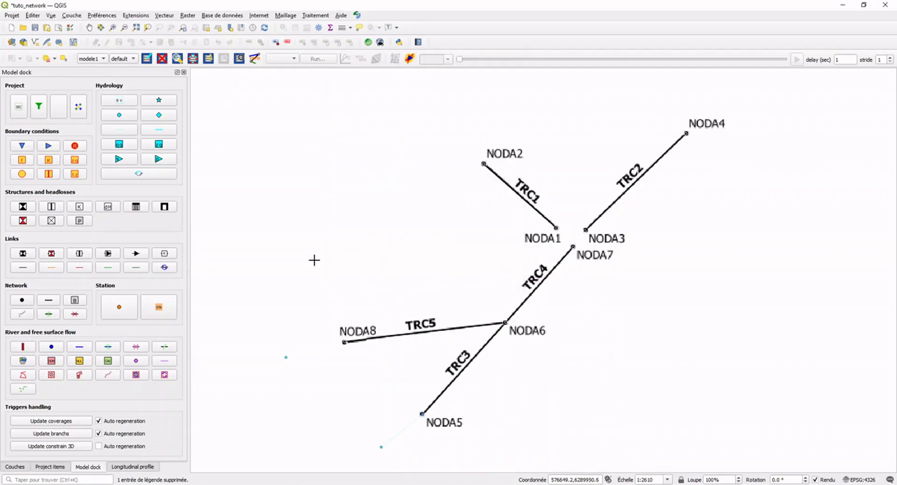
pyautogui.click(117, 130)
pyautogui.click(286, 357)
pyautogui.click(343, 342)
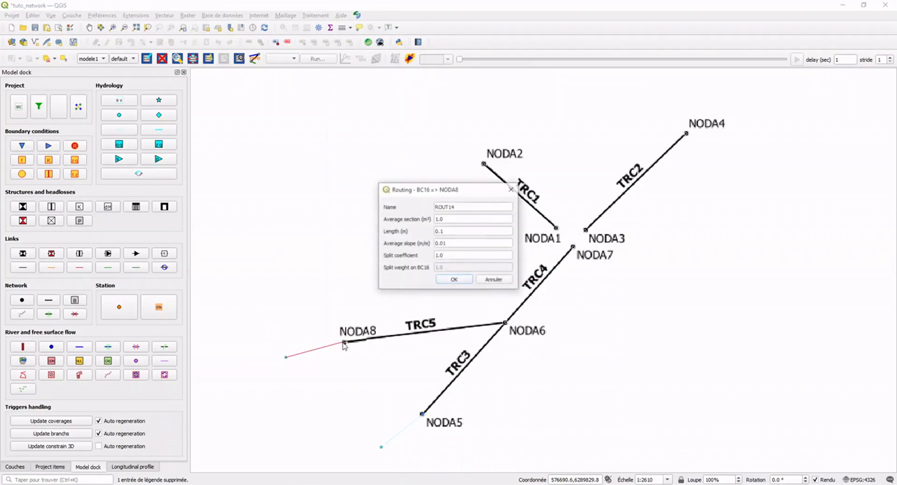
pyautogui.click(456, 281)
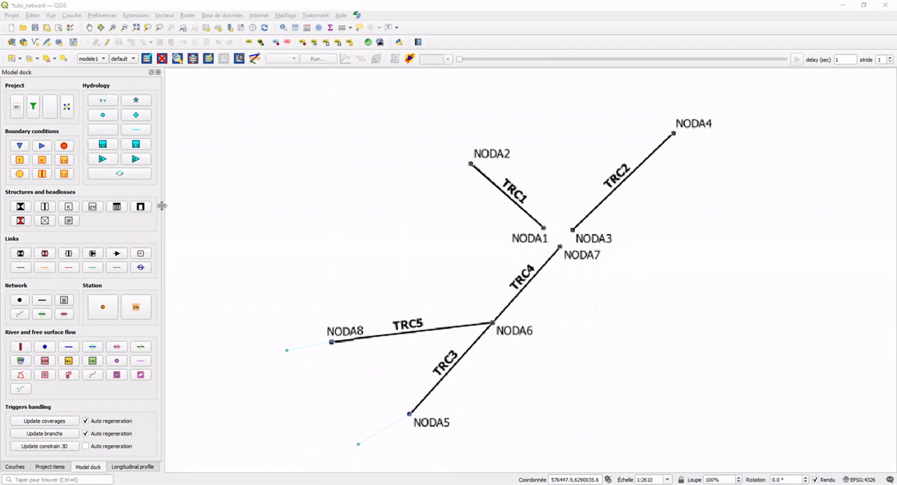
# Draw a small four-sided station polygon in the gap between NODA1, NODA3 and NODA7.
pyautogui.click(136, 312)
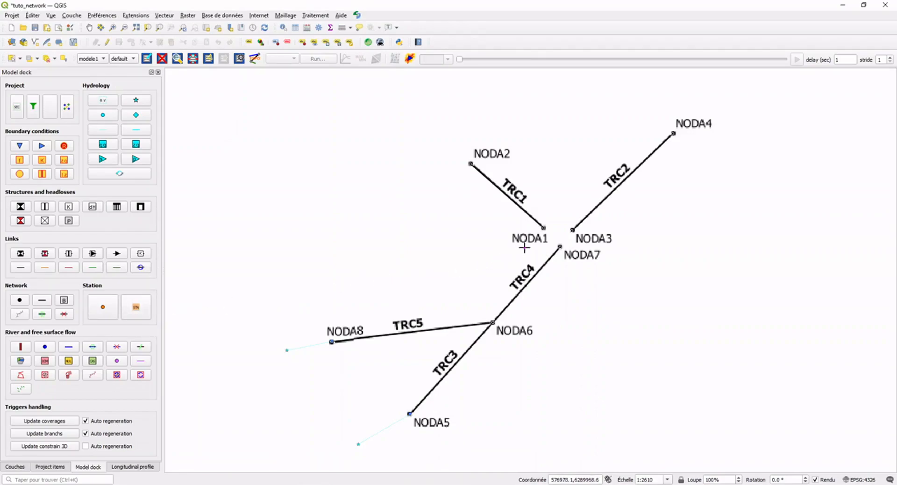
pyautogui.click(544, 229)
pyautogui.click(561, 244)
pyautogui.click(569, 235)
pyautogui.click(556, 226)
pyautogui.click(551, 233)
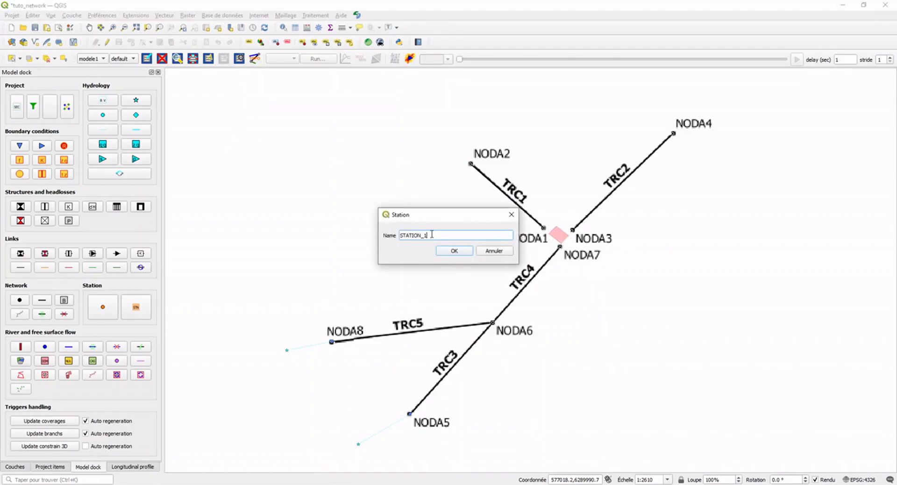
# Name the station Station_gestion and validate it.
pyautogui.moveTo(432, 234); pyautogui.dragTo(366, 232)
pyautogui.write('Statio,')
pyautogui.press('BackSpace')
pyautogui.write('n_gestion')
pyautogui.press('Return')
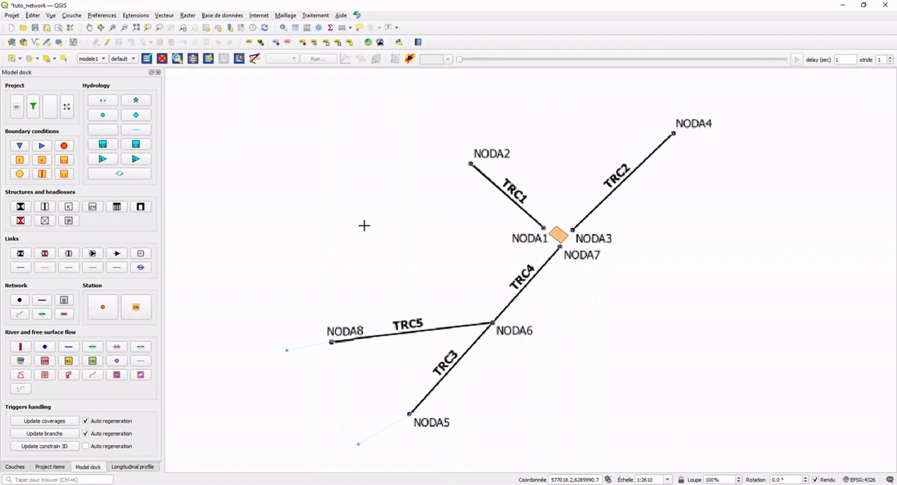
# Add a station node with default parameters in the middle of the Station_gestion polygon.
pyautogui.click(104, 308)
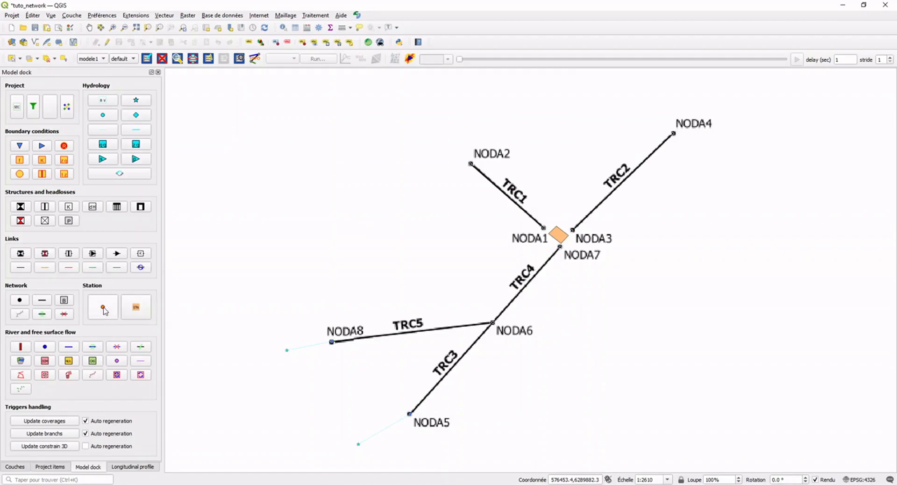
pyautogui.click(558, 235)
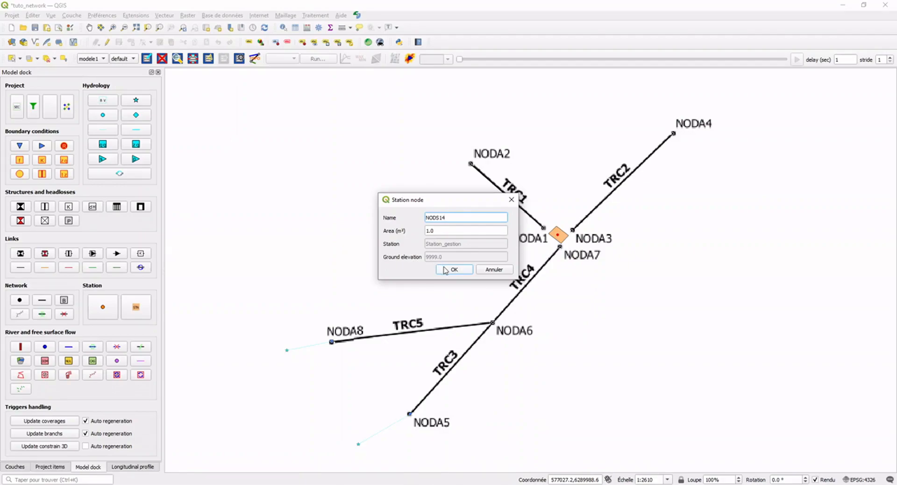
pyautogui.click(445, 270)
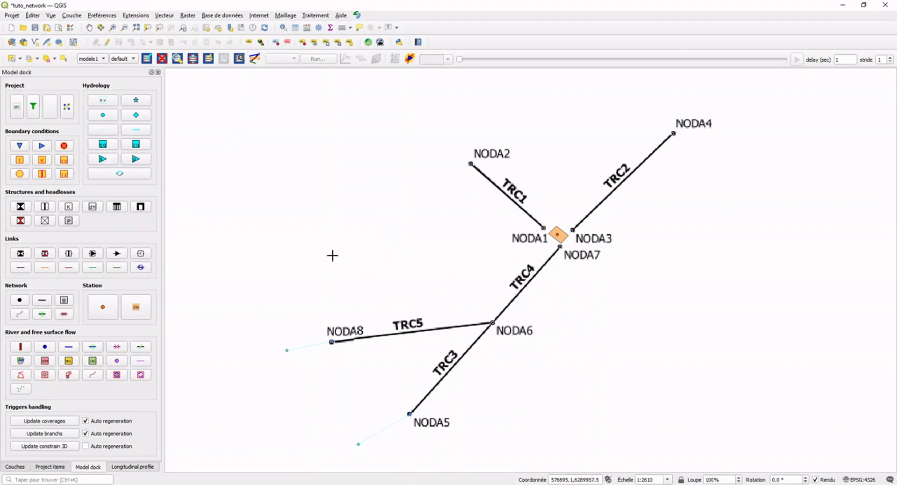
# Add a tank boundary condition on the station node NODS14 and set its Z init to 15.75.
pyautogui.click(19, 173)
pyautogui.click(558, 235)
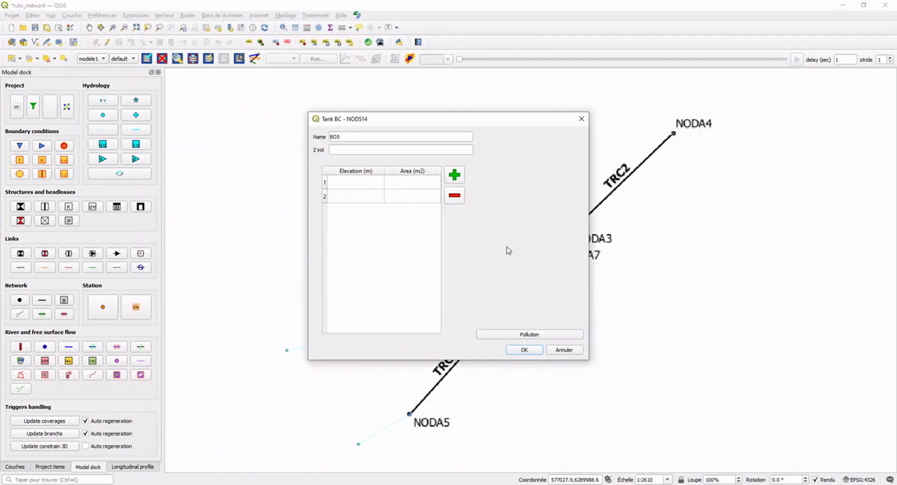
pyautogui.click(363, 152)
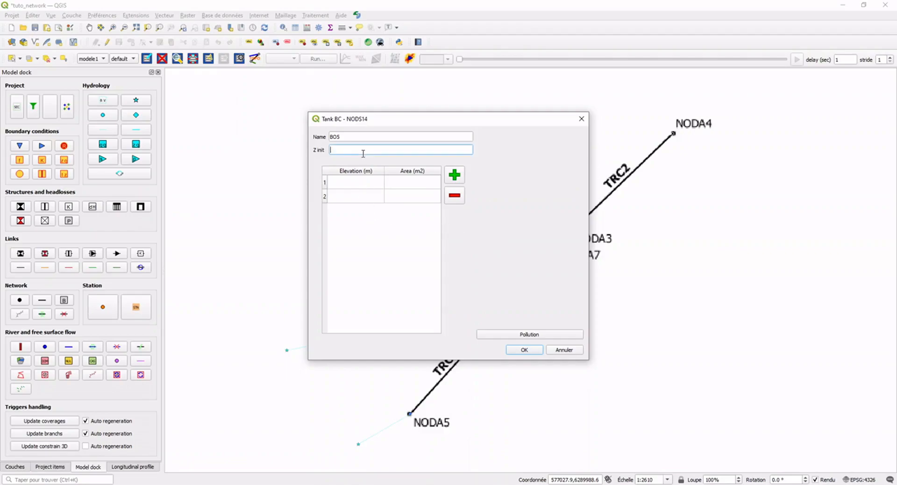
pyautogui.write('15.75')
# Fill the tank's elevation-area table with 15.75 m at 1500 m2 and 20.75 m at 1500 m2, and validate the tank.
pyautogui.click(357, 189)
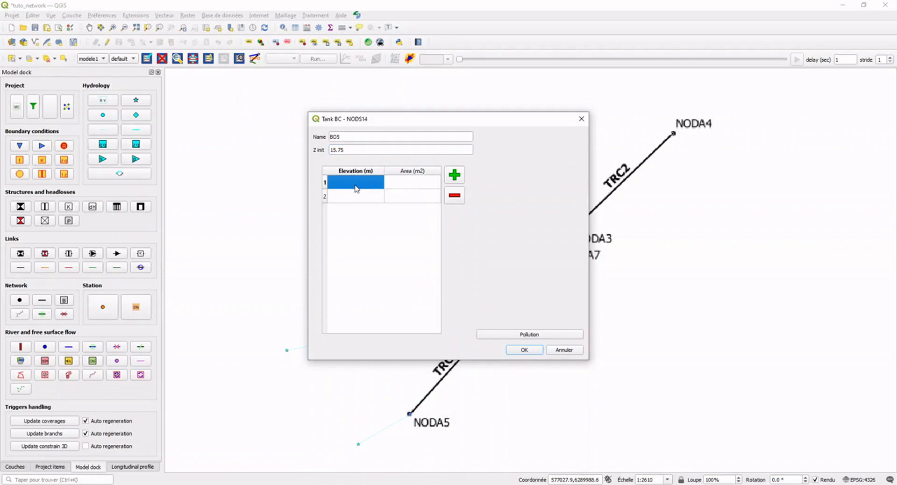
pyautogui.click(356, 187)
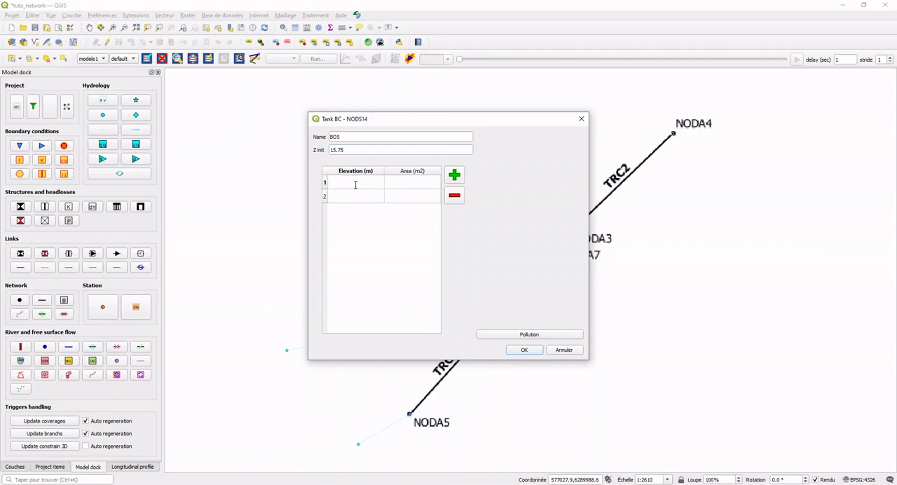
pyautogui.write('15.75')
pyautogui.doubleClick(406, 183)
pyautogui.write('1500')
pyautogui.click(364, 198)
pyautogui.click(353, 197)
pyautogui.click(348, 198)
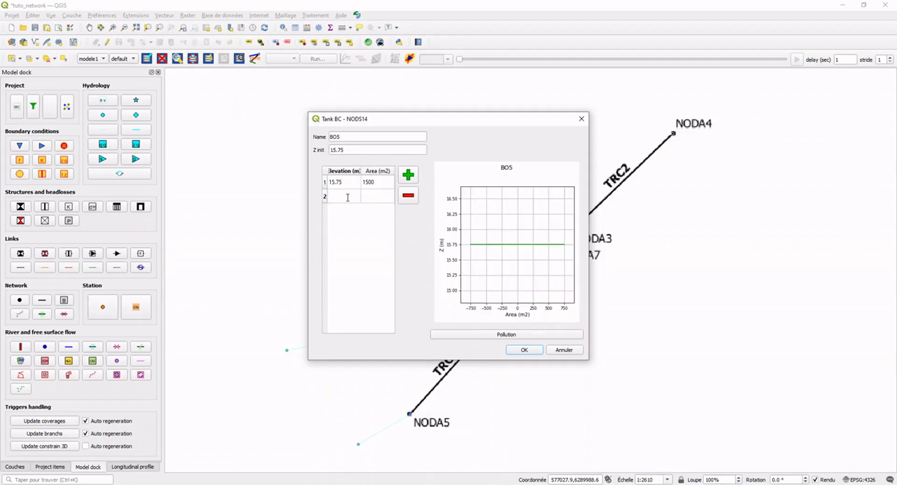
pyautogui.write('20.75')
pyautogui.click(371, 195)
pyautogui.write('1500')
pyautogui.press('Return')
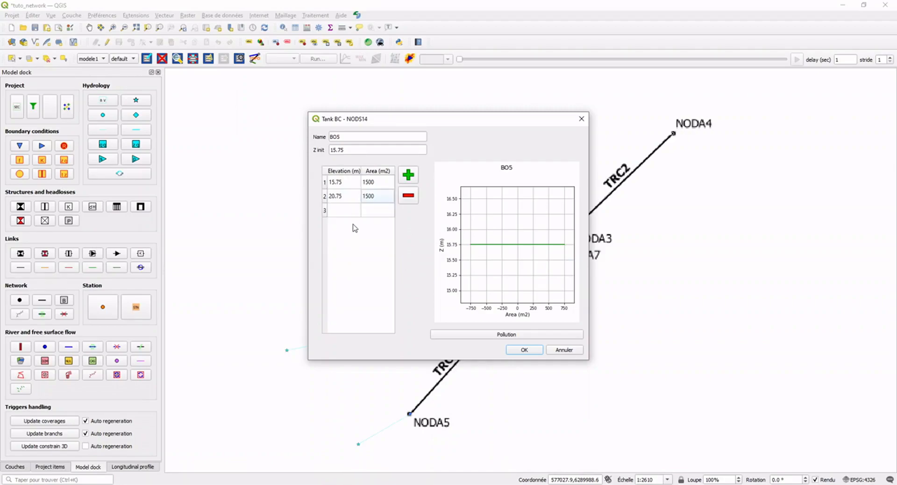
pyautogui.click(386, 212)
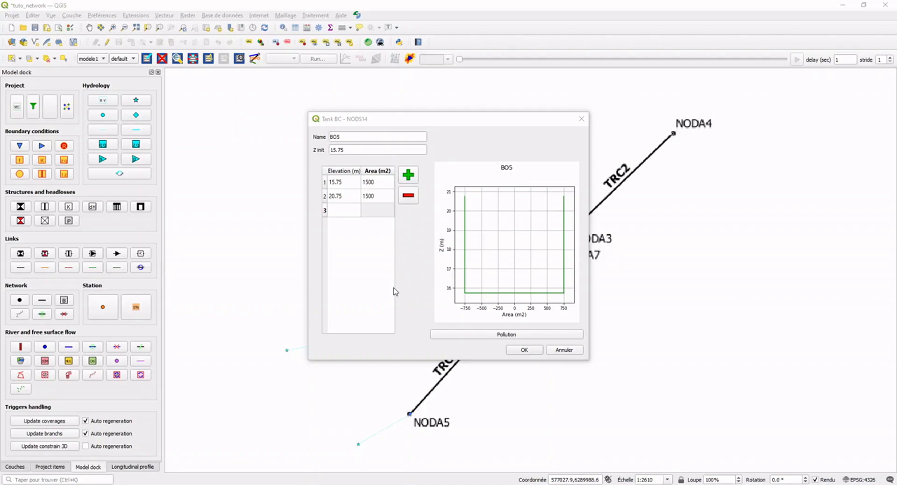
pyautogui.click(525, 351)
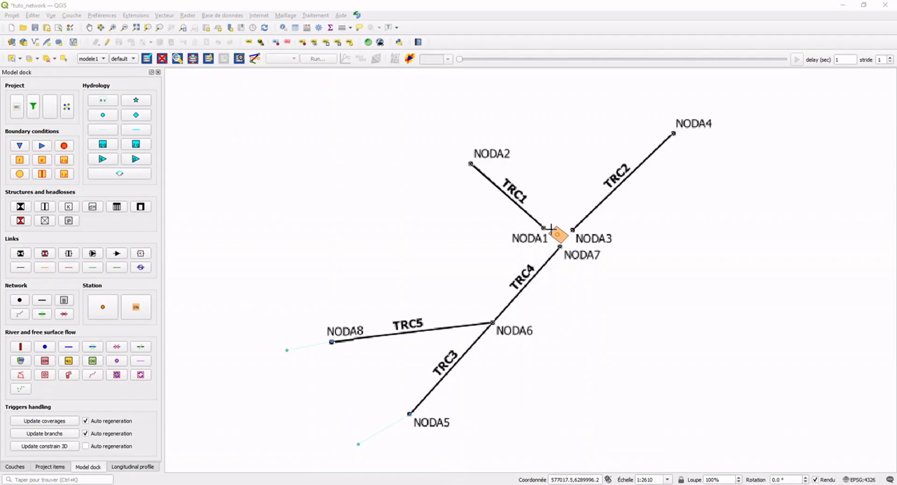
# Add a pump derivation link from station node NODS14 to manhole NODA1 with a maximum discharge of 0.3 m3/s.
pyautogui.click(484, 245)
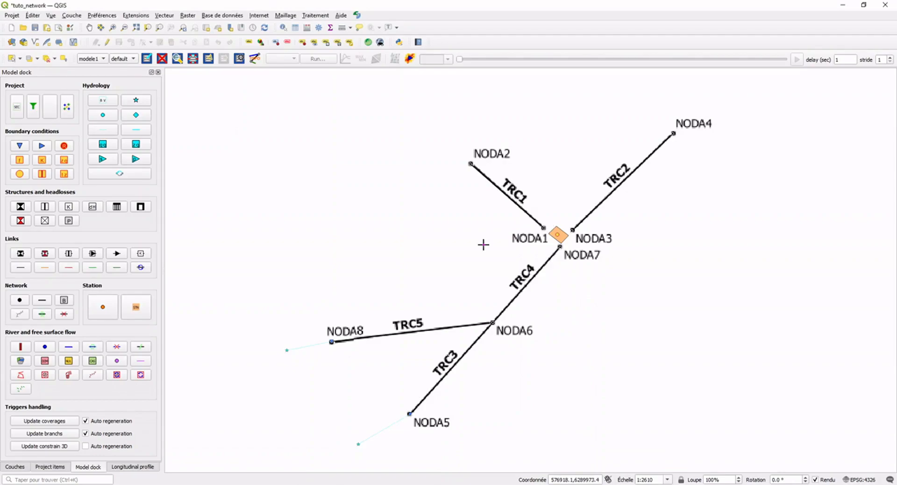
pyautogui.click(117, 253)
pyautogui.click(544, 230)
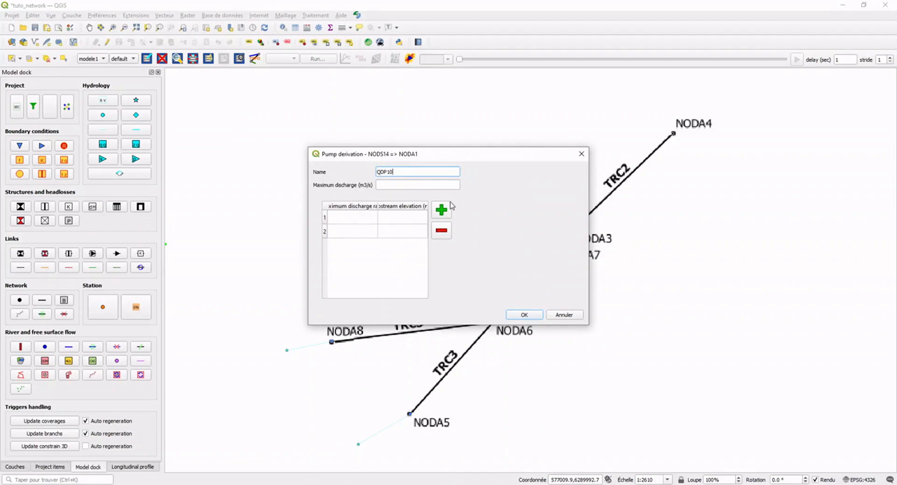
pyautogui.click(407, 185)
pyautogui.write('0.')
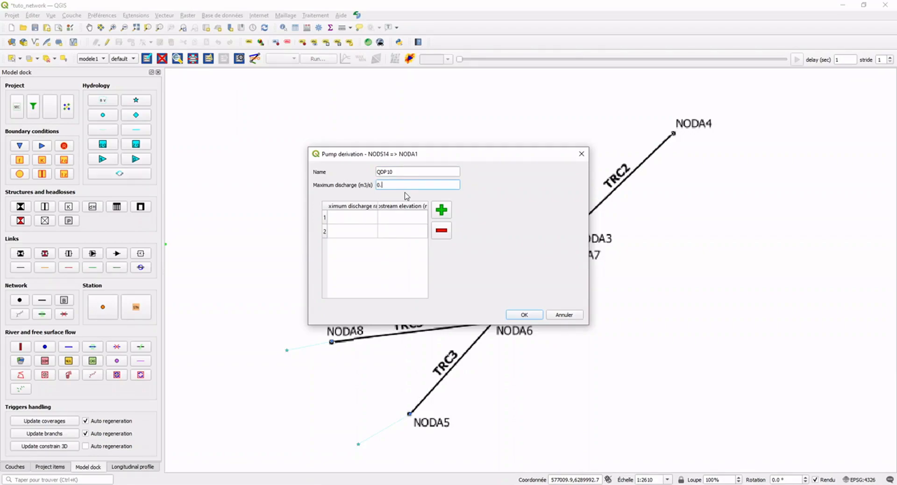
pyautogui.write('3')
pyautogui.click(370, 213)
pyautogui.click(411, 184)
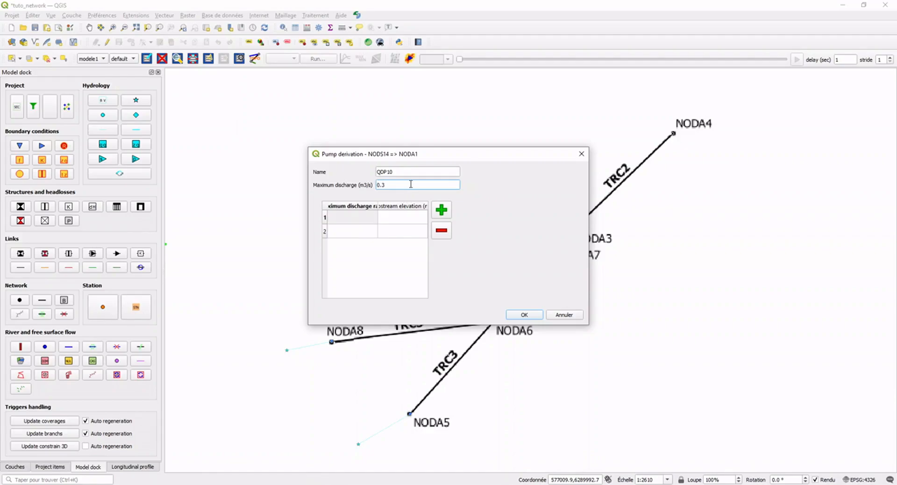
# Fill the pump's discharge ratio and upstream elevation table with 0 at 15.75 m and 1 at 17.75 m, and validate it.
pyautogui.click(368, 220)
pyautogui.click(361, 218)
pyautogui.press('Tab')
pyautogui.doubleClick(364, 217)
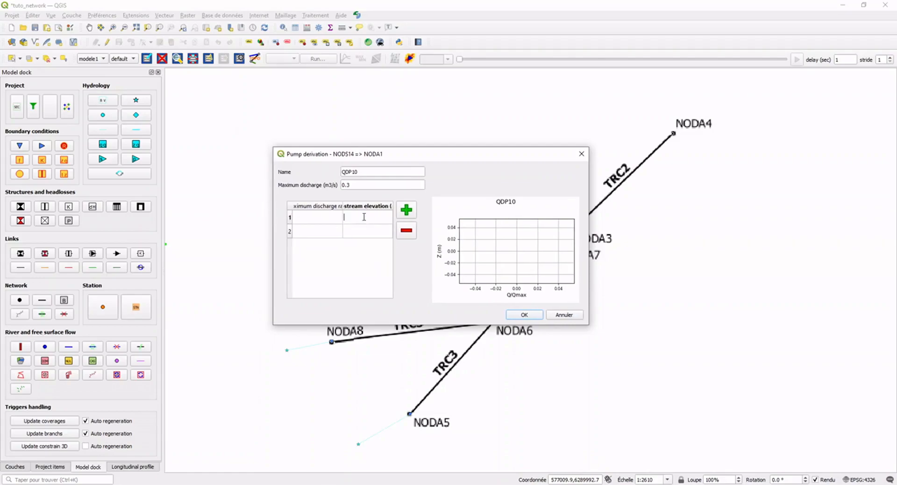
pyautogui.write('15.75')
pyautogui.click(328, 217)
pyautogui.write('0')
pyautogui.doubleClick(356, 232)
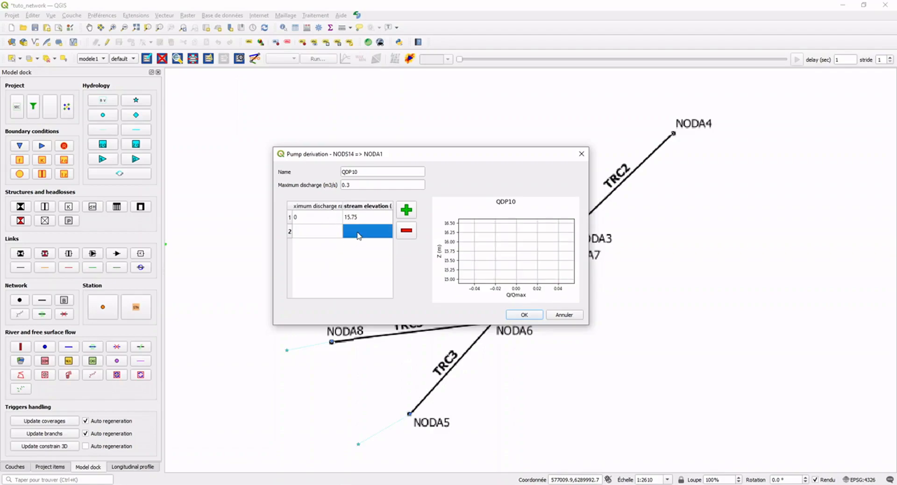
pyautogui.write('17.75')
pyautogui.doubleClick(318, 232)
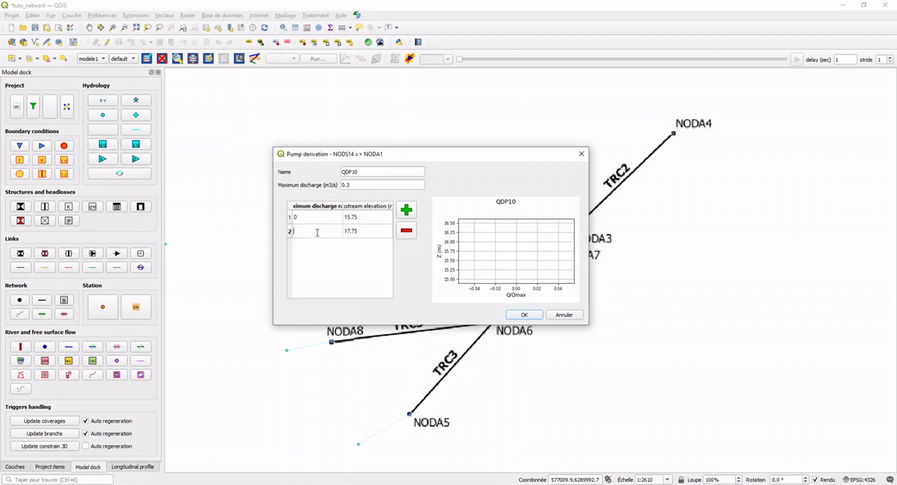
pyautogui.write('1')
pyautogui.press('Return')
pyautogui.click(364, 247)
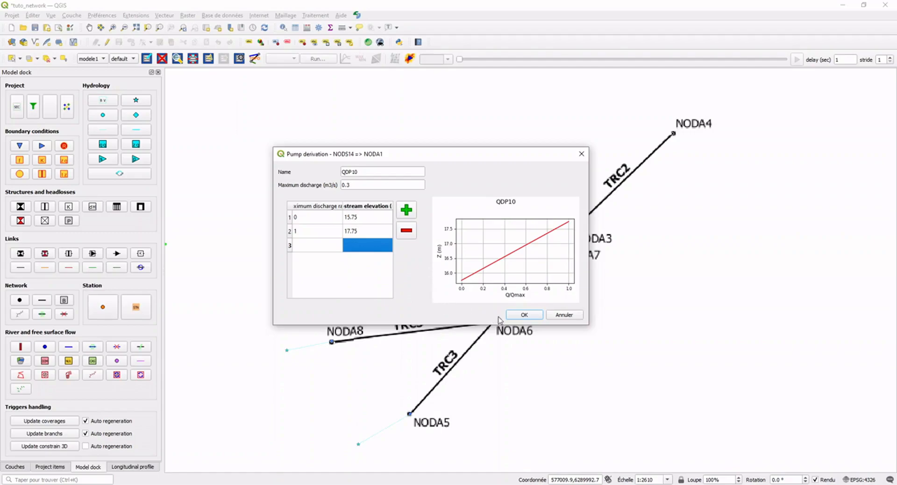
pyautogui.click(524, 316)
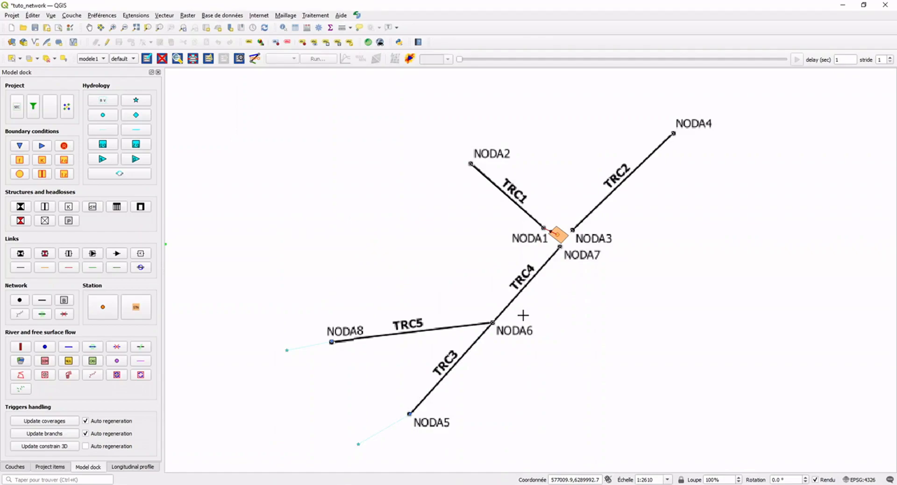
# Add a weir link from NODS14 to NODA3 with Z weir 20.1, Z invert 20.1 and width 2, and validate it.
pyautogui.click(68, 255)
pyautogui.click(572, 232)
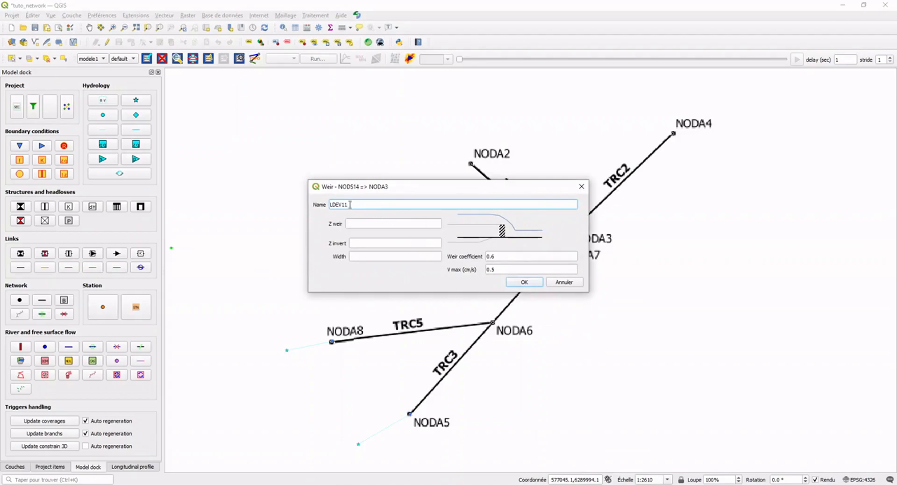
pyautogui.click(368, 225)
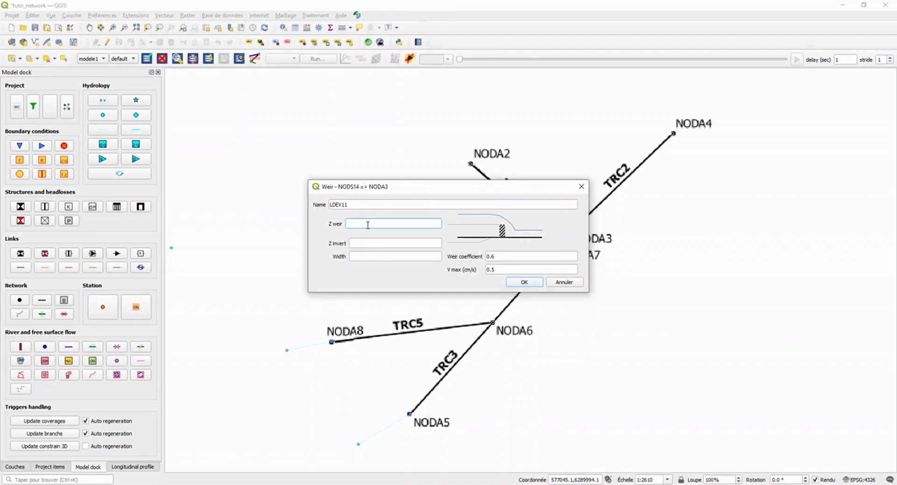
pyautogui.write('20.1')
pyautogui.click(378, 242)
pyautogui.write('20.1')
pyautogui.write('2')
pyautogui.click(516, 282)
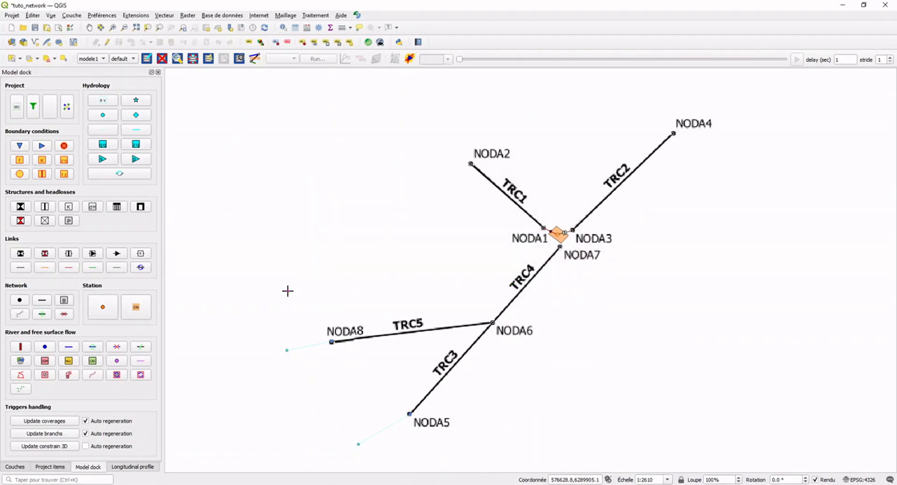
# Add a connector link between manhole NODA7 and the station node.
pyautogui.click(21, 269)
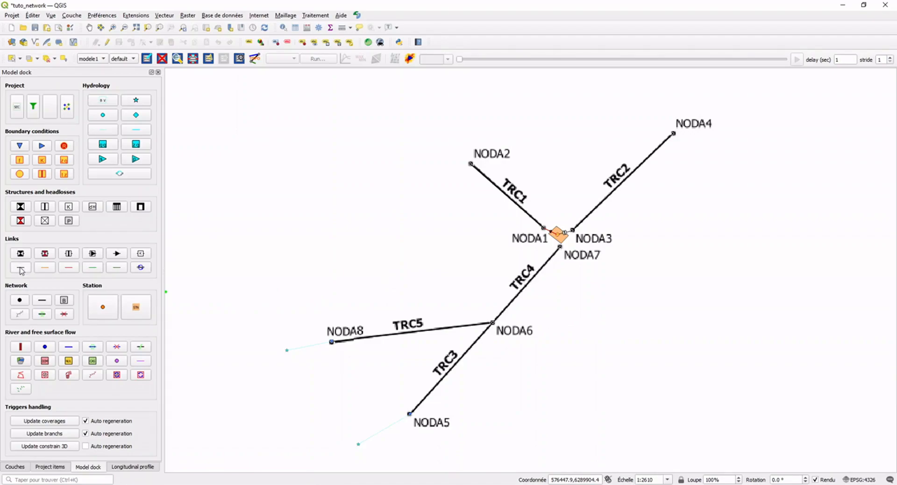
pyautogui.click(561, 248)
pyautogui.click(562, 232)
pyautogui.click(447, 250)
# Add a Z(t) boundary condition on NODA2 with an elevation of 19 m at both 0 h and 999 h, and validate it.
pyautogui.click(64, 174)
pyautogui.click(470, 164)
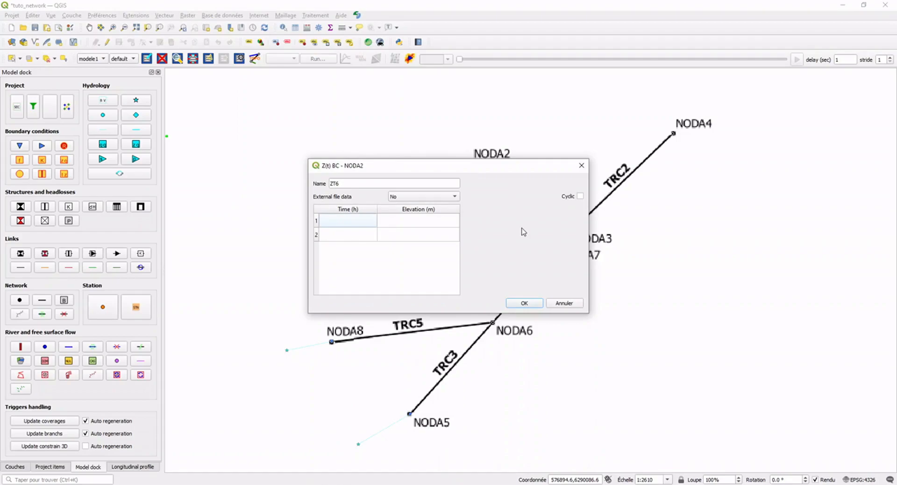
pyautogui.click(357, 223)
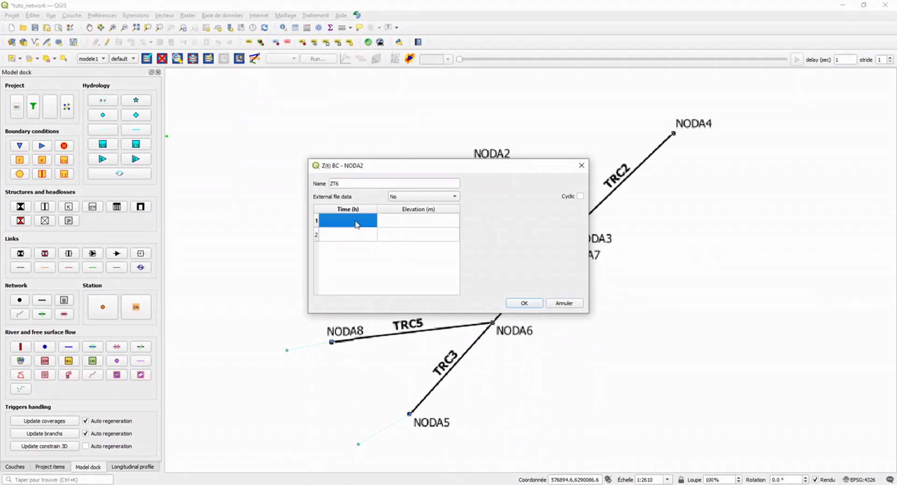
pyautogui.write('0')
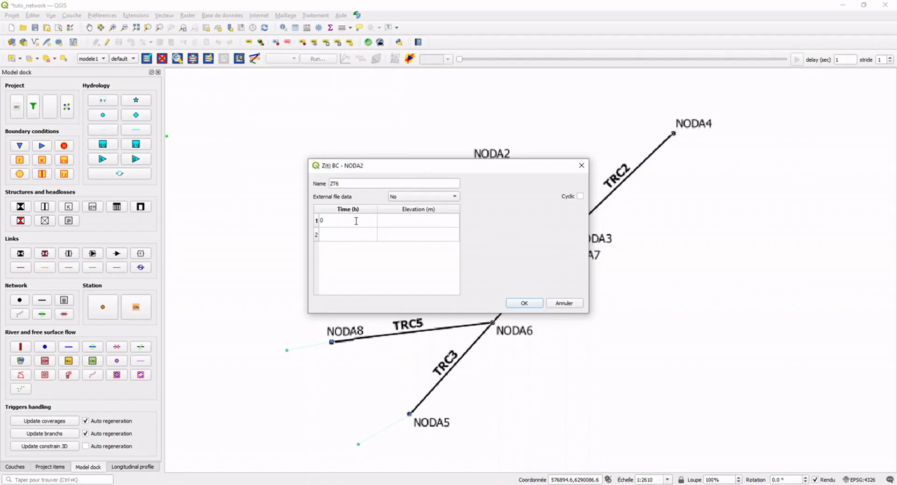
pyautogui.click(350, 238)
pyautogui.write('999')
pyautogui.click(403, 225)
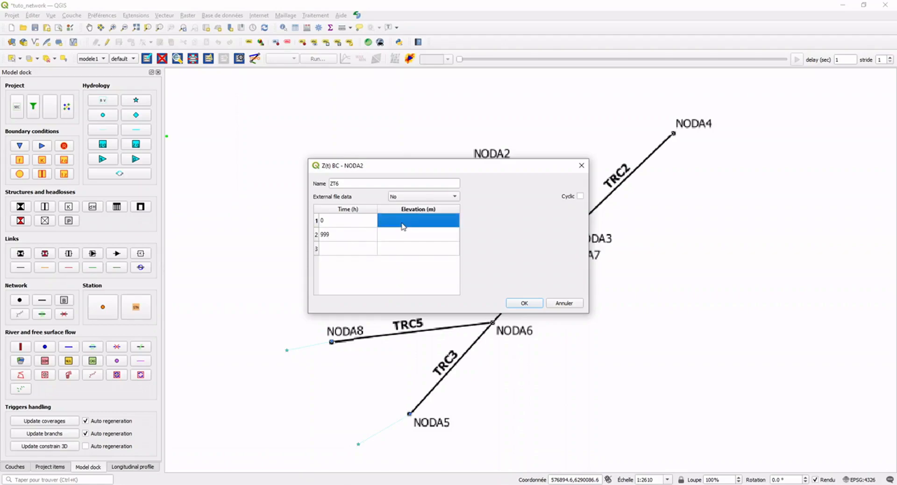
pyautogui.write('19')
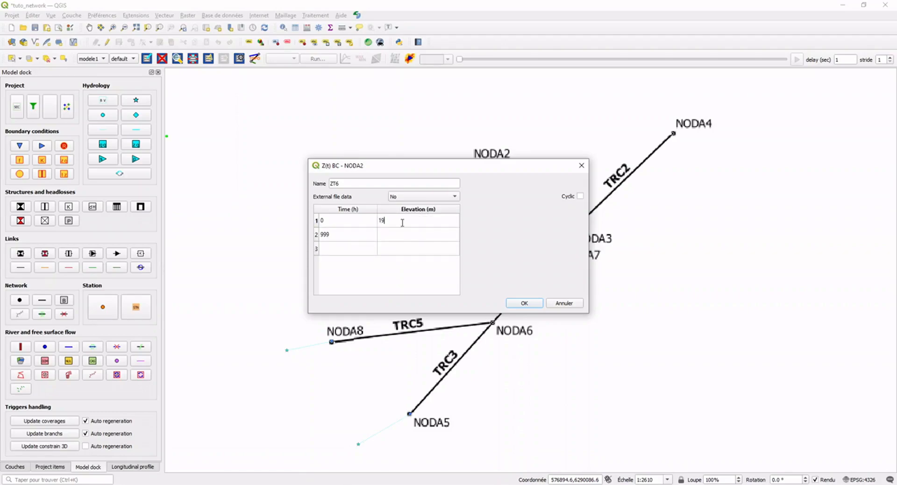
pyautogui.click(419, 234)
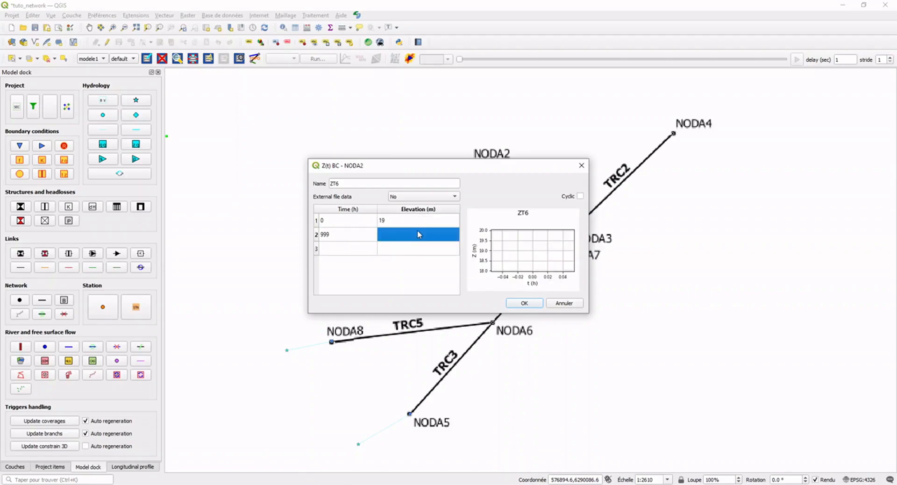
pyautogui.write('19')
pyautogui.click(427, 251)
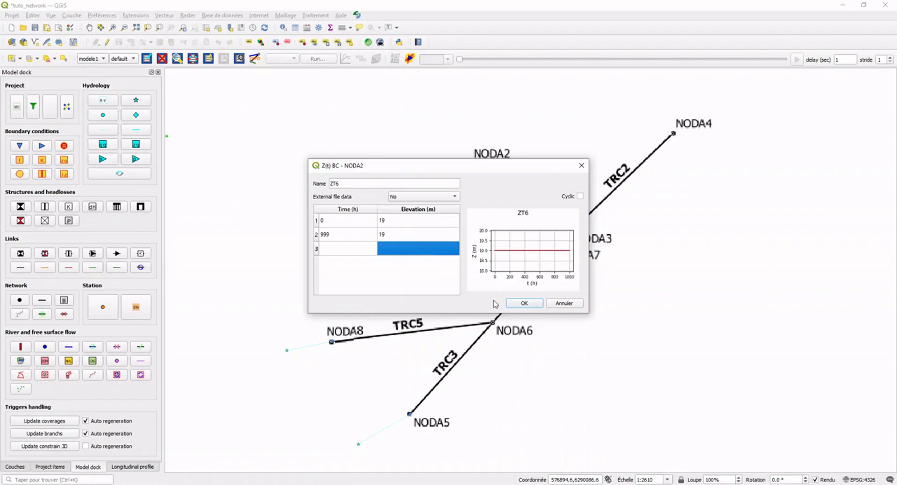
pyautogui.click(524, 304)
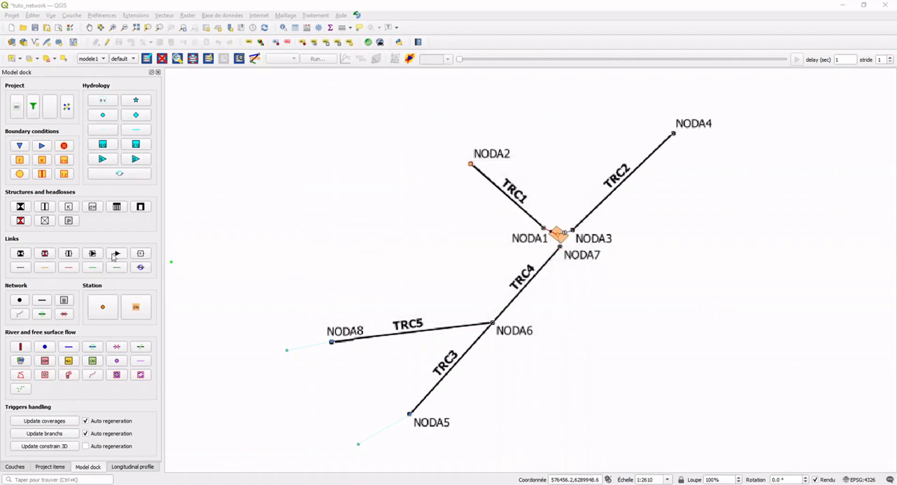
# Add a Z(t) boundary condition on NODA4 with an elevation of 19 m at both 0 h and 999 h, and validate it.
pyautogui.click(64, 175)
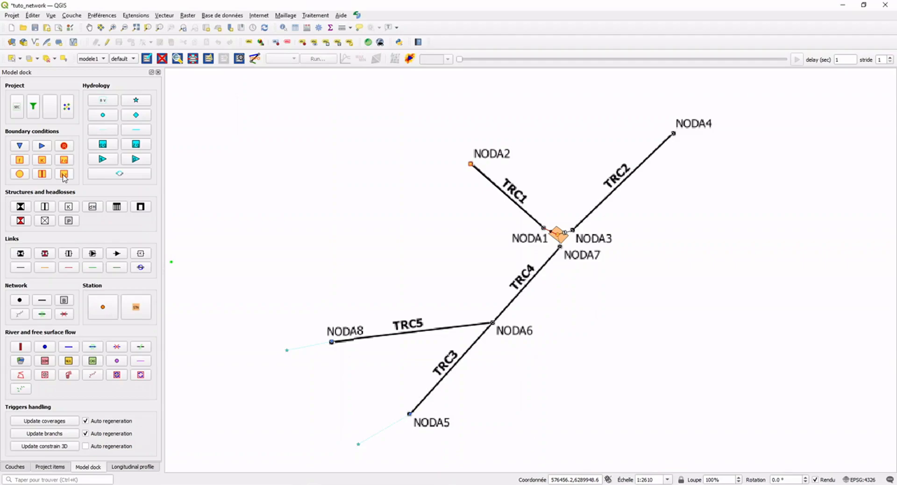
pyautogui.click(674, 133)
pyautogui.click(355, 227)
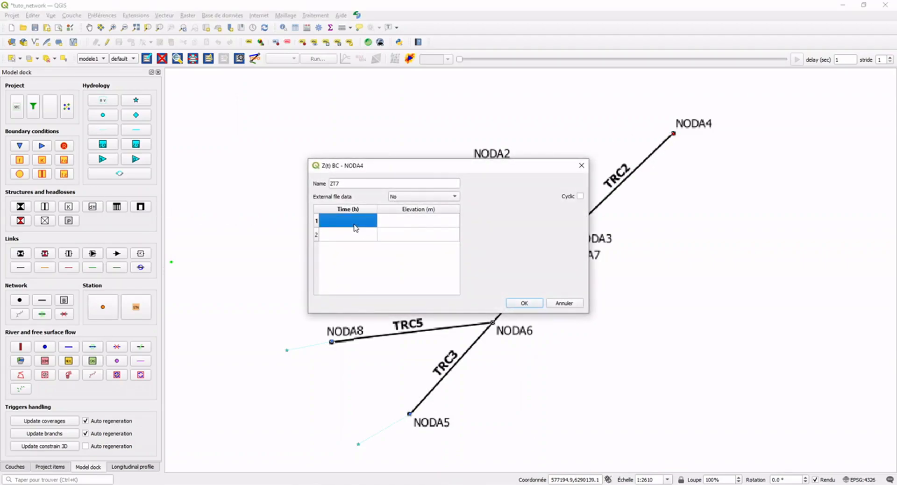
pyautogui.write('0')
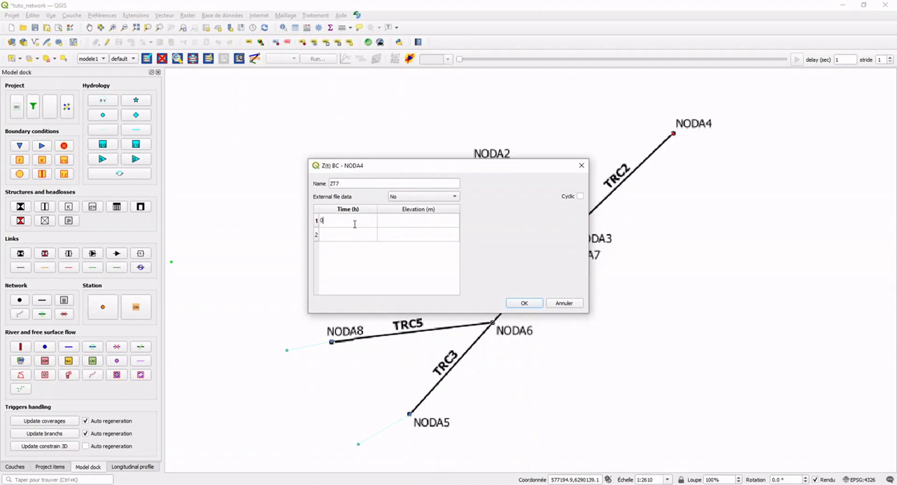
pyautogui.click(351, 236)
pyautogui.write('999')
pyautogui.click(398, 226)
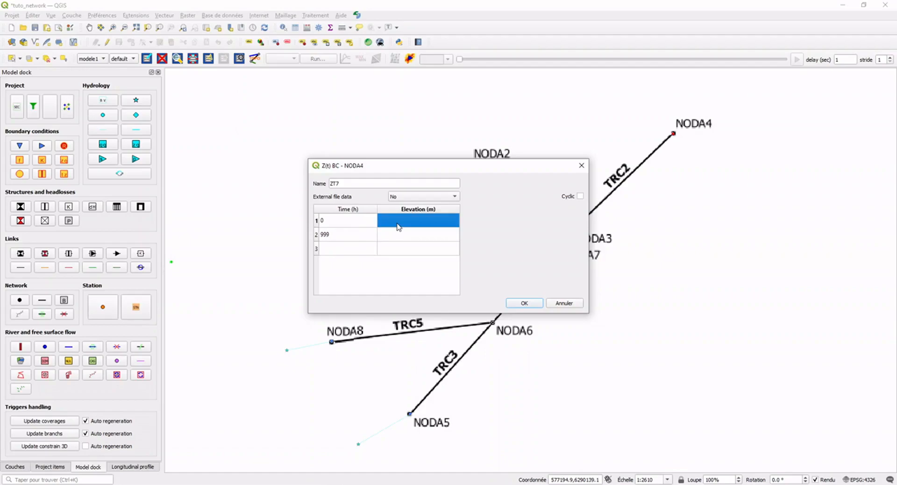
pyautogui.write('19')
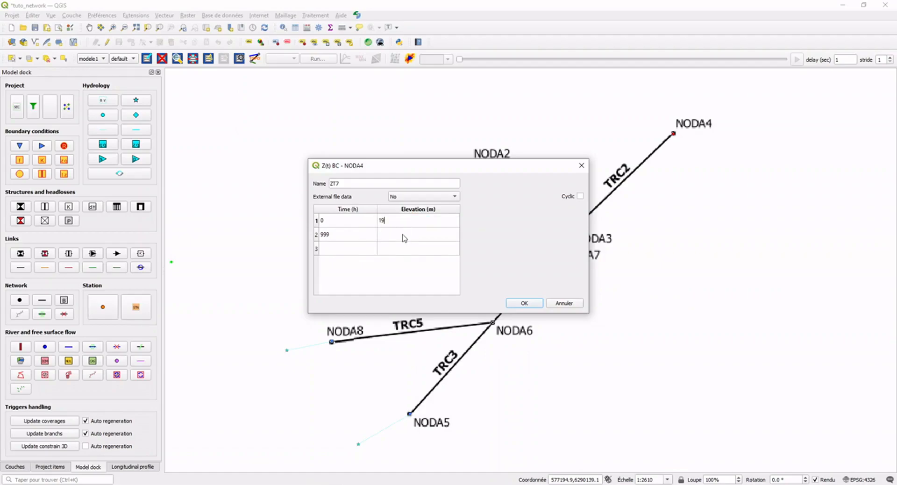
pyautogui.click(404, 239)
pyautogui.write('19')
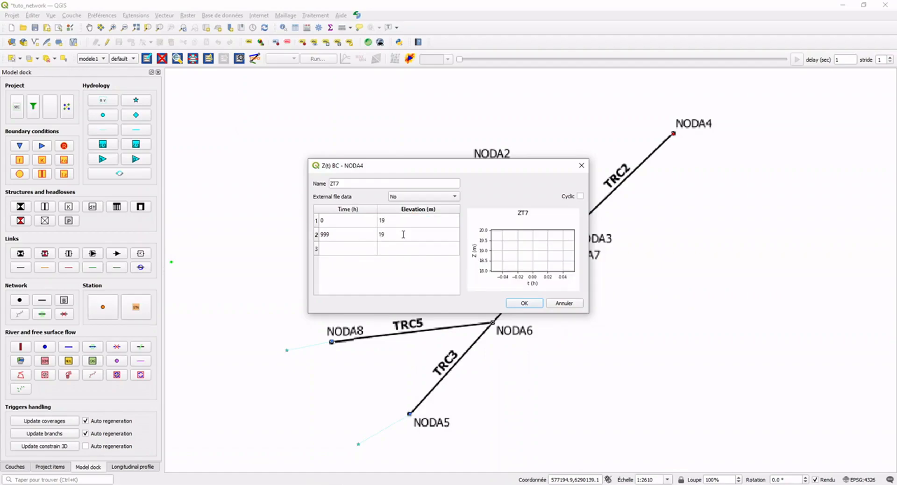
pyautogui.click(417, 248)
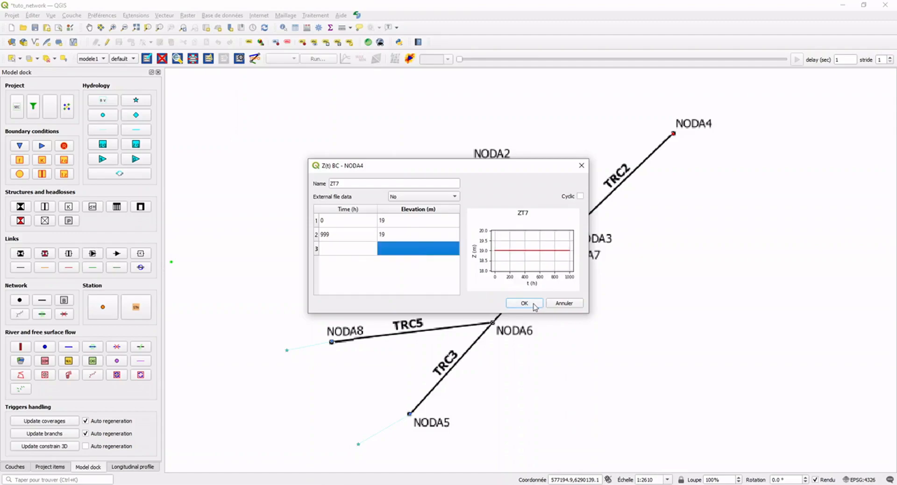
pyautogui.click(524, 303)
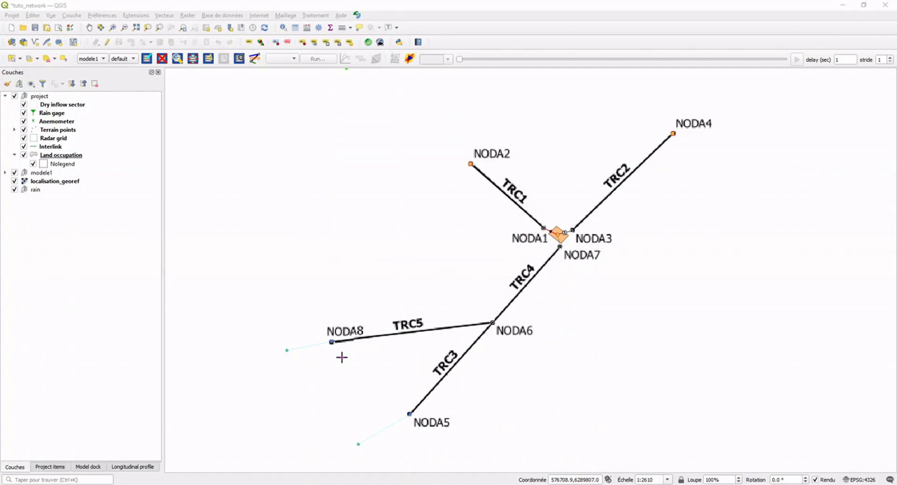
# Hide the localisation_georef layer and open the hydrology rain scenario settings.
pyautogui.click(14, 182)
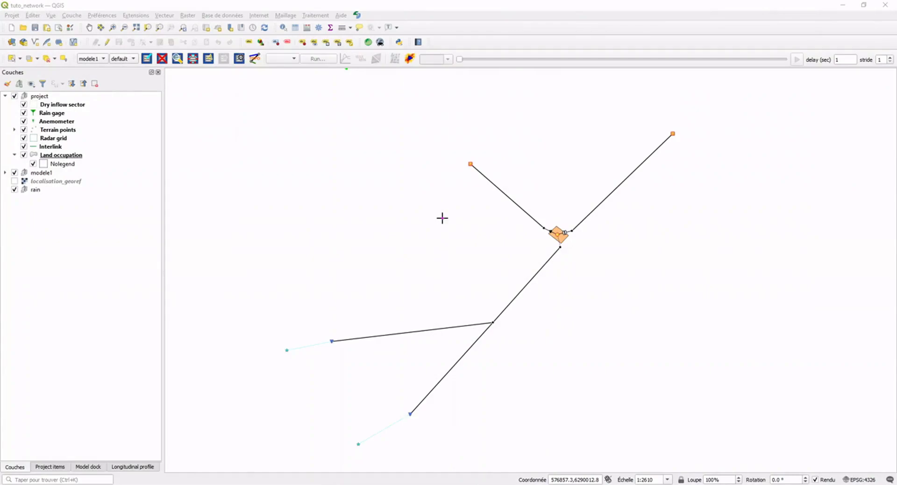
pyautogui.click(357, 16)
pyautogui.moveTo(395, 71)
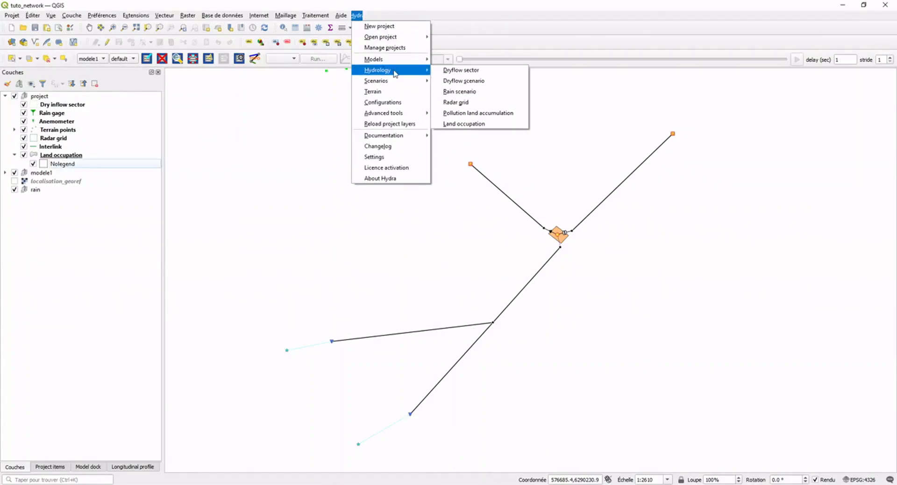
pyautogui.click(477, 96)
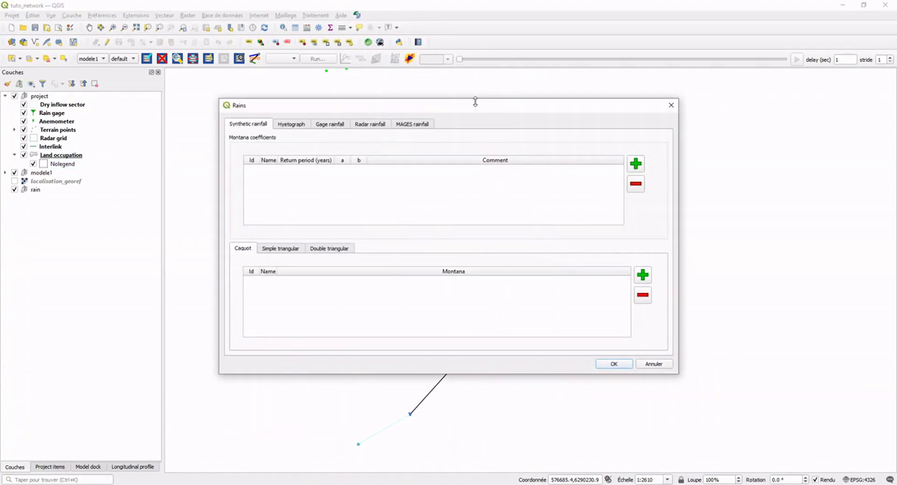
# Add a hyetograph rainfall whose curve starts at 0 min with an intensity of 0 mm/h.
pyautogui.click(299, 127)
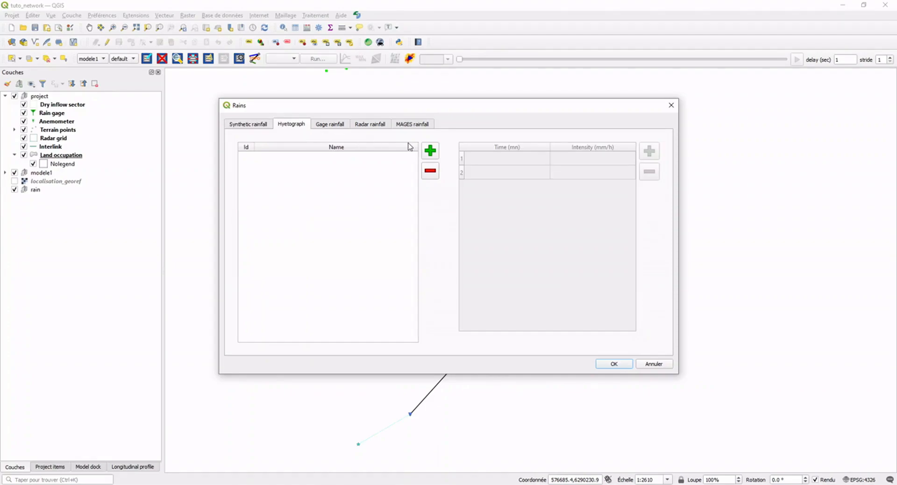
pyautogui.click(430, 152)
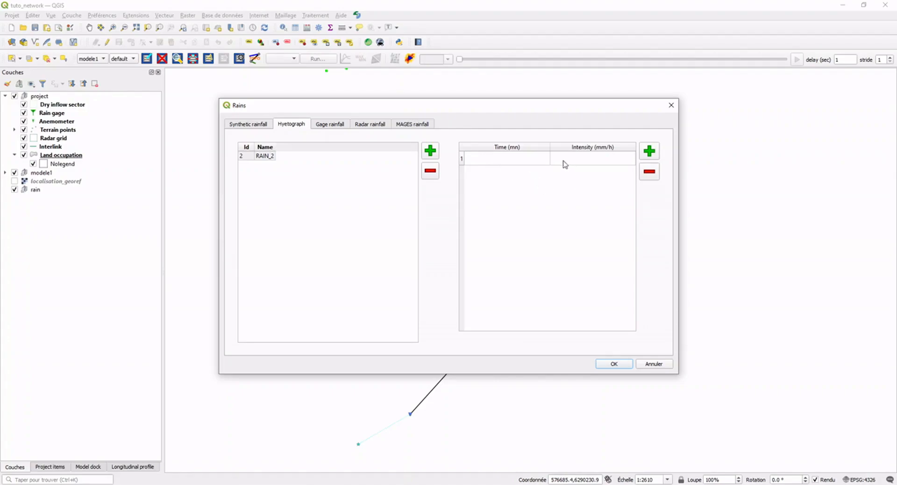
pyautogui.click(538, 161)
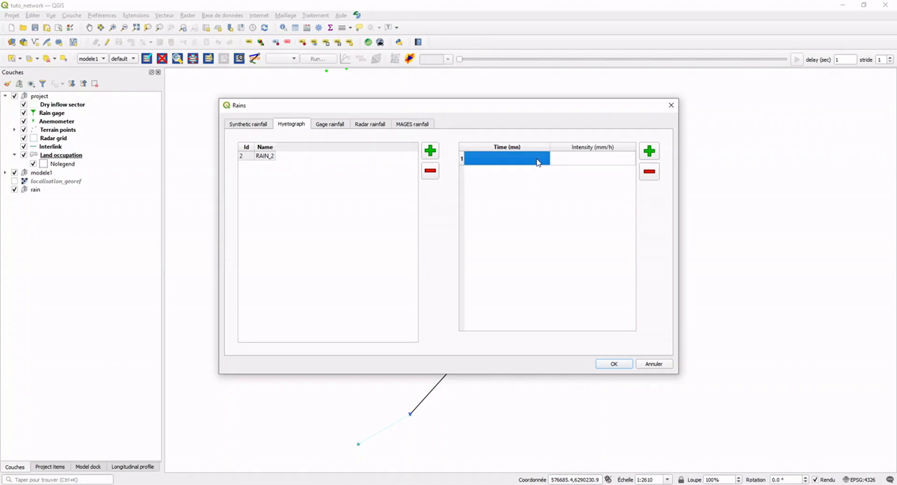
pyautogui.write('0')
pyautogui.click(573, 158)
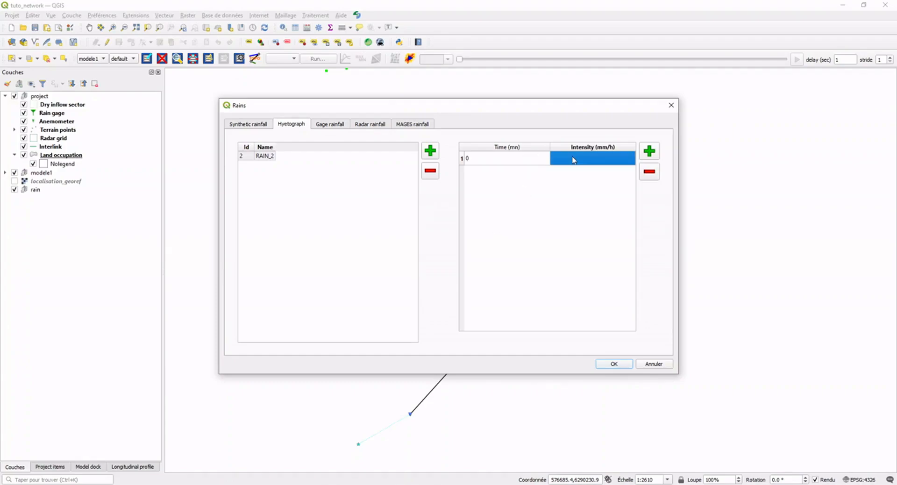
pyautogui.write('0')
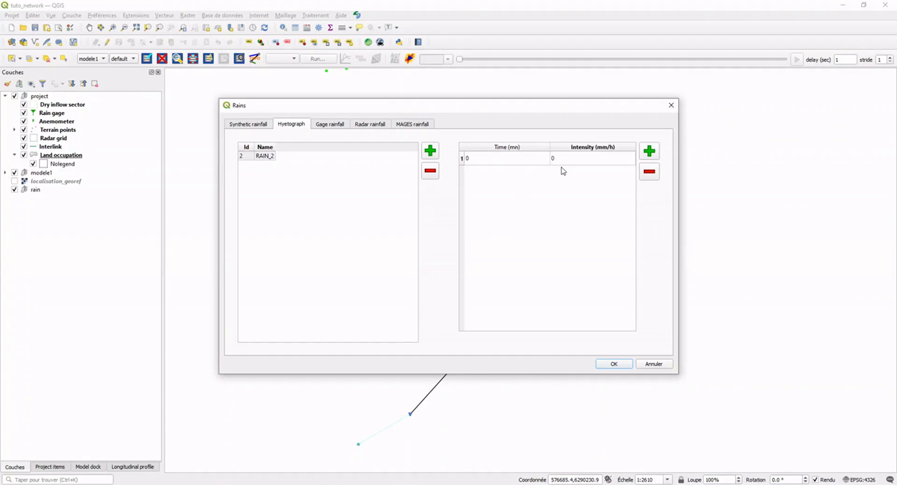
# Extend the hyetograph with 12.5 mm/h at 120 min and 0 mm/h at 240 min, and validate the rainfall.
pyautogui.click(494, 179)
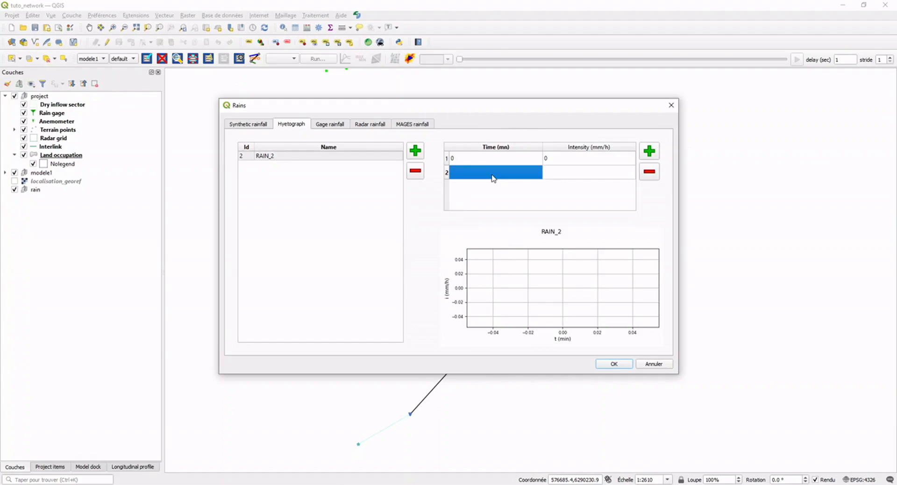
pyautogui.write('120')
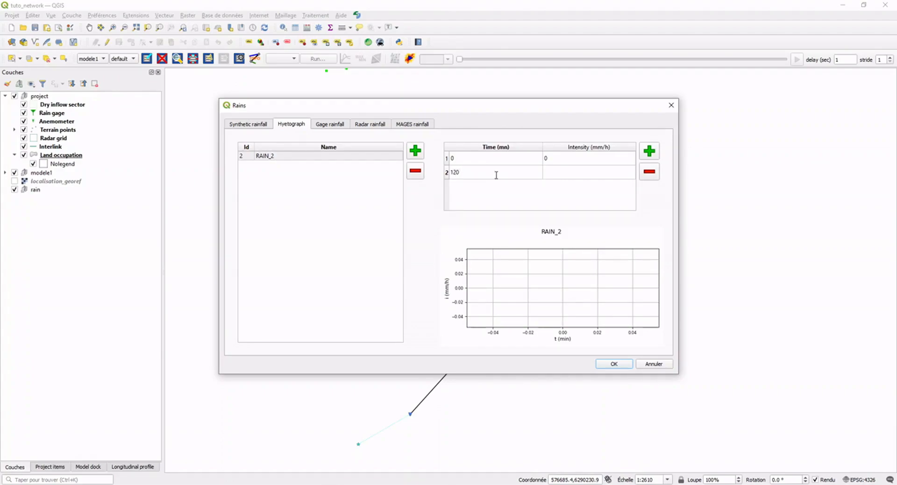
pyautogui.click(585, 178)
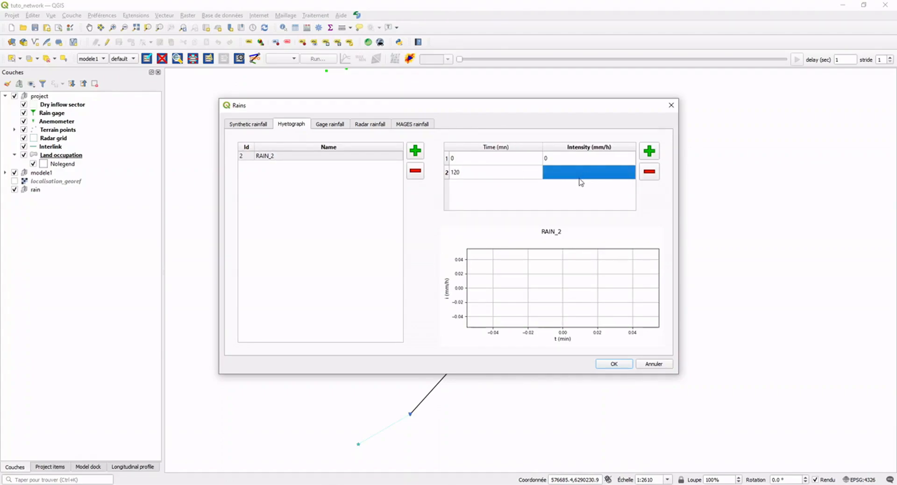
pyautogui.write('12.5')
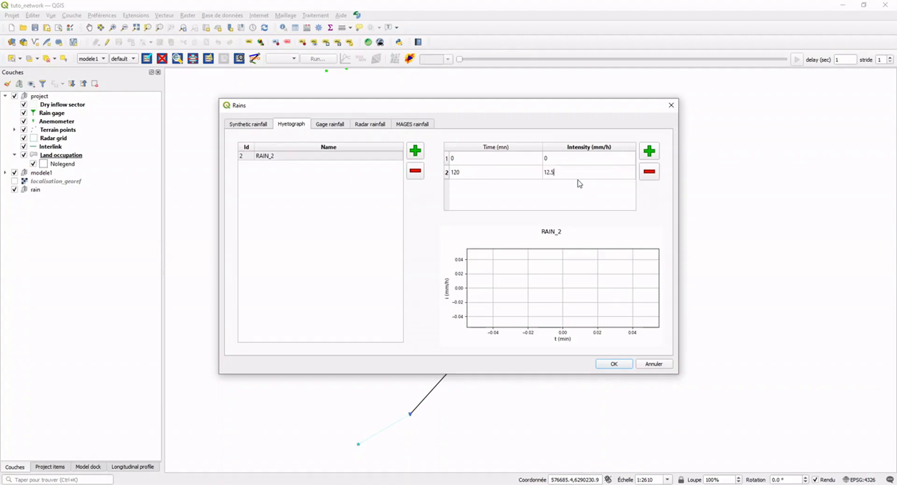
pyautogui.click(495, 186)
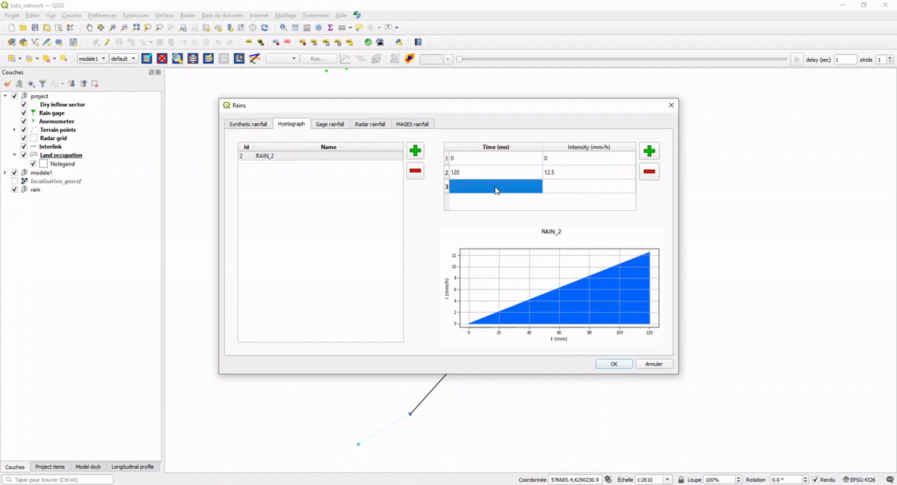
pyautogui.write('240')
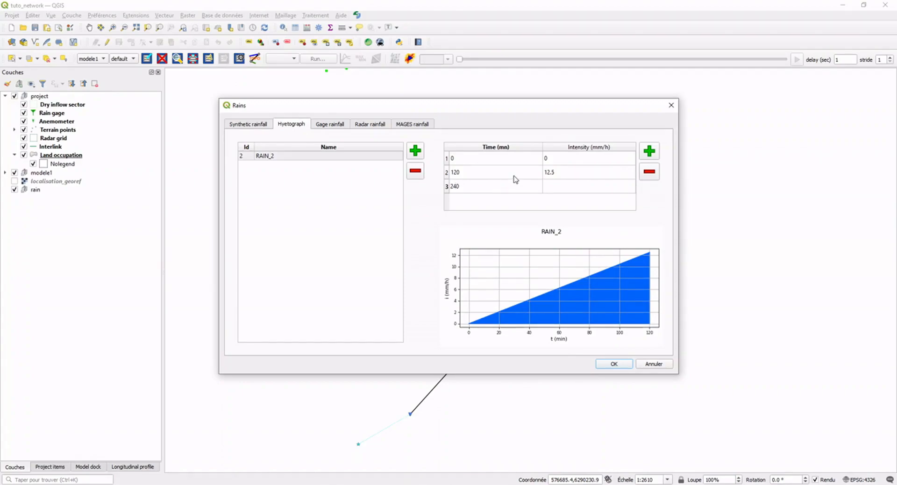
pyautogui.click(576, 187)
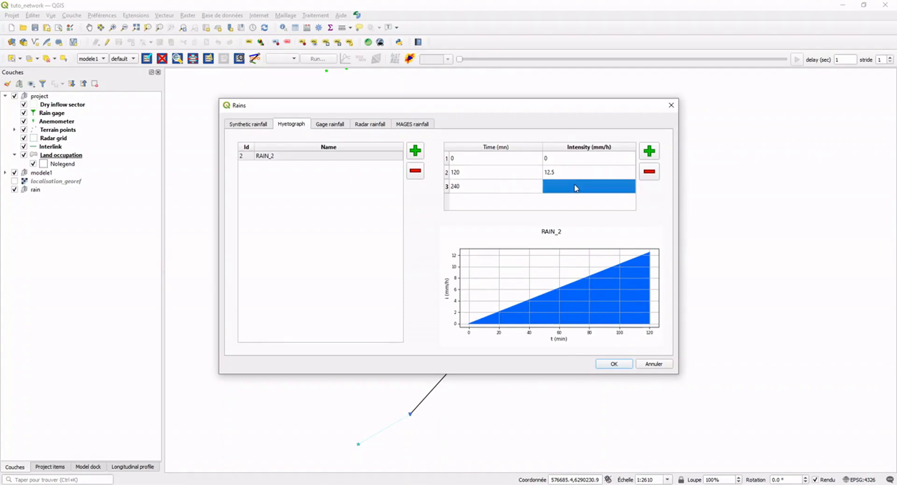
pyautogui.write('0')
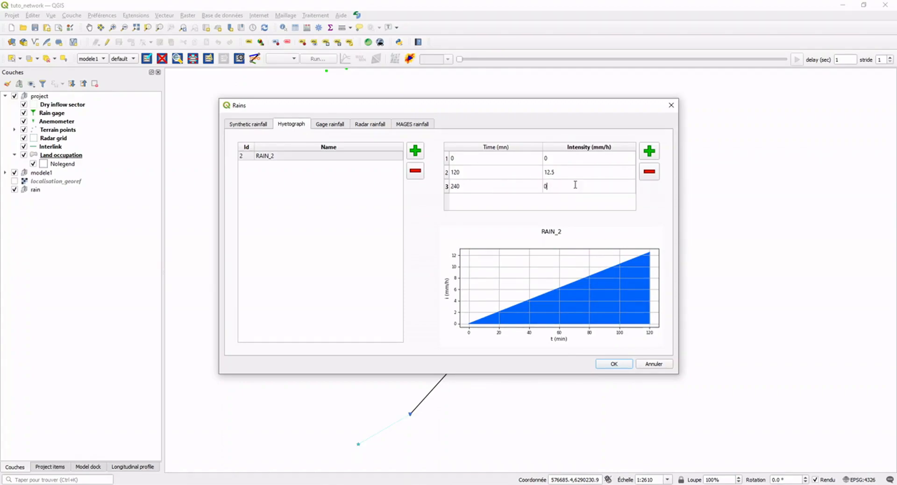
pyautogui.click(539, 204)
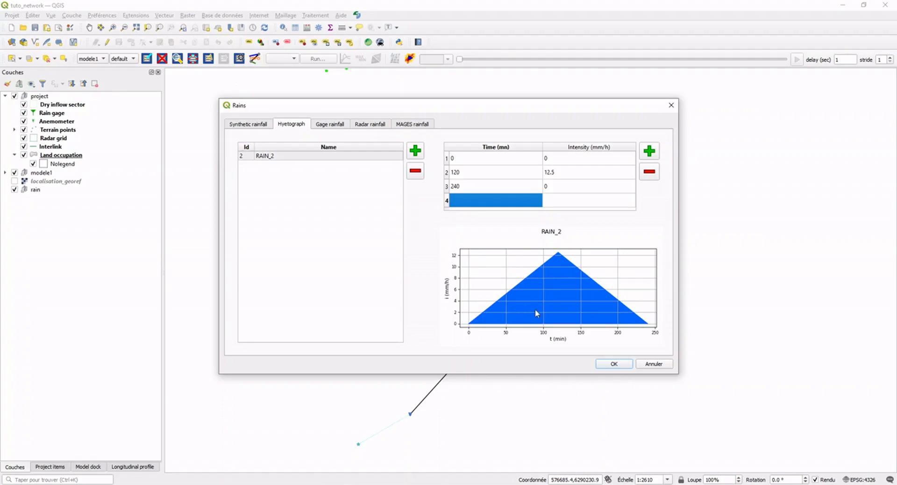
pyautogui.click(613, 364)
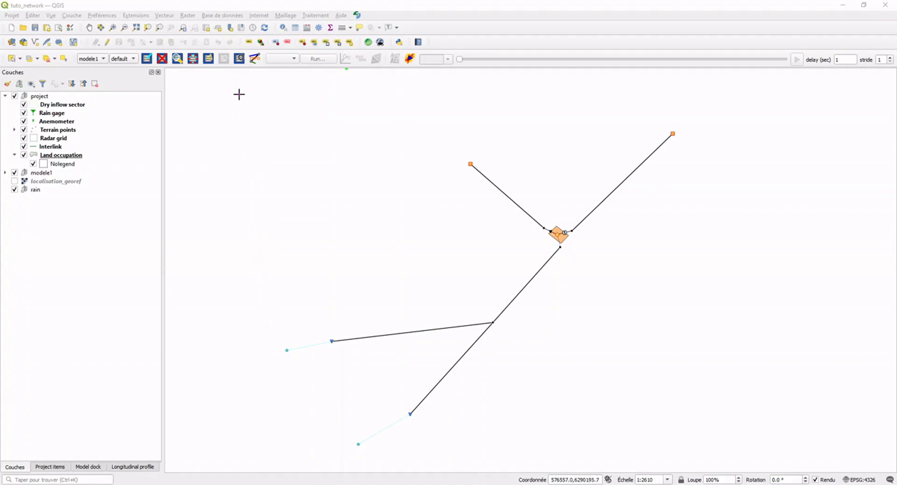
# Create a new simulation scenario in the scenario settings and name it TEST.
pyautogui.click(357, 15)
pyautogui.moveTo(411, 81)
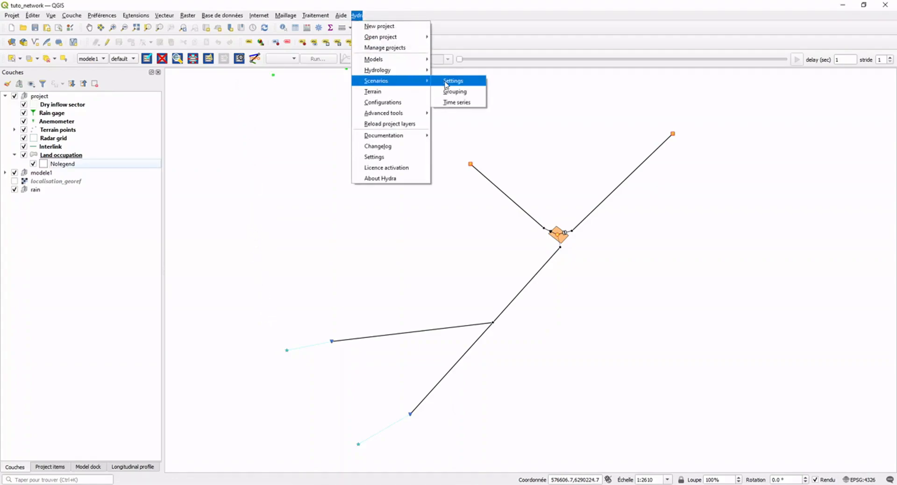
pyautogui.click(445, 84)
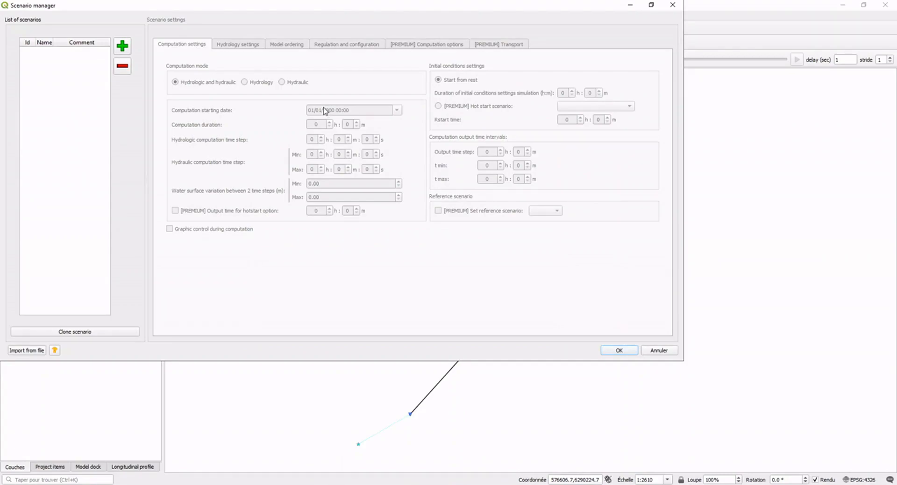
pyautogui.click(122, 46)
pyautogui.doubleClick(54, 51)
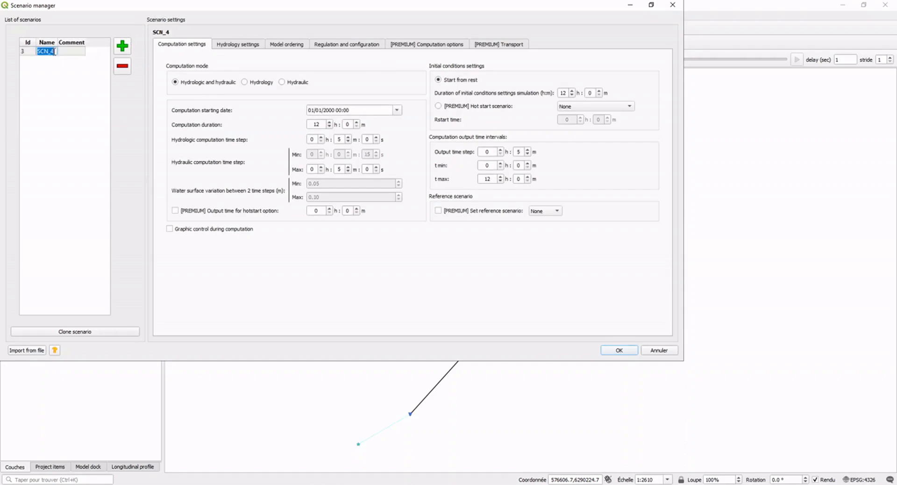
pyautogui.write('TEST')
pyautogui.click(31, 51)
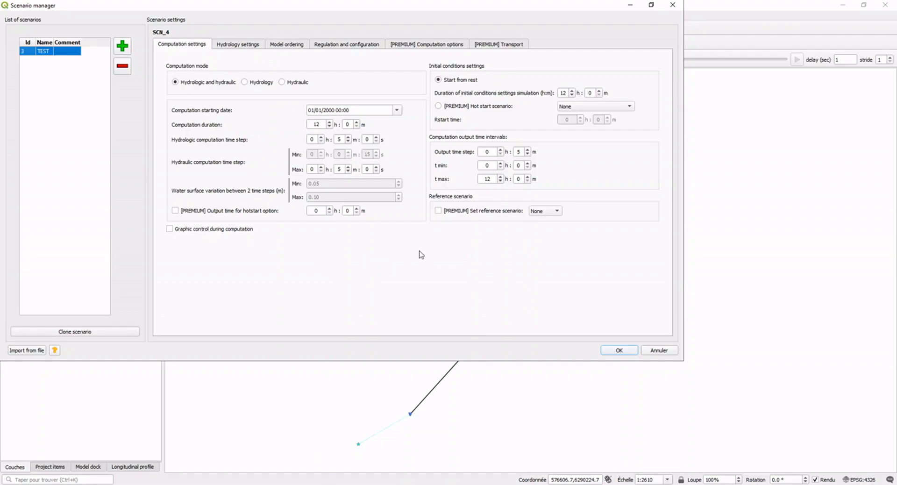
# Assign RAIN_2 as the rainfall scenario in the hydrology settings of TEST and validate the scenario.
pyautogui.click(242, 47)
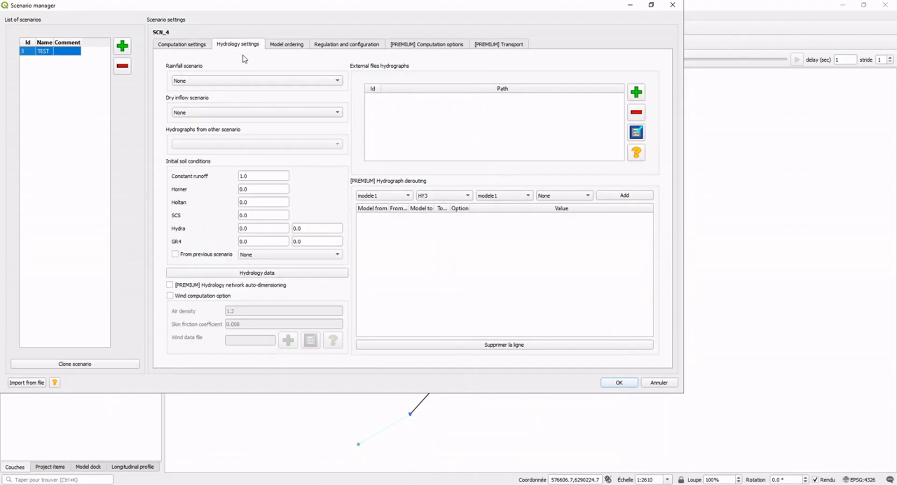
pyautogui.click(248, 83)
pyautogui.click(245, 93)
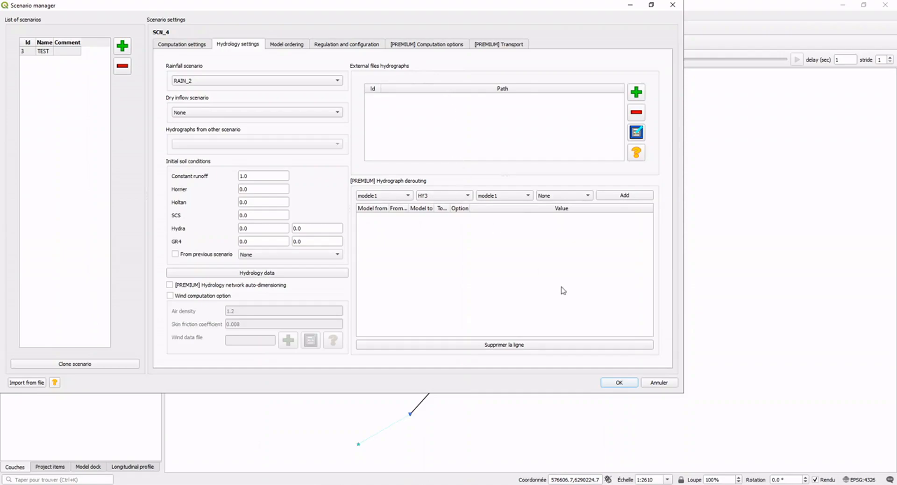
pyautogui.click(620, 382)
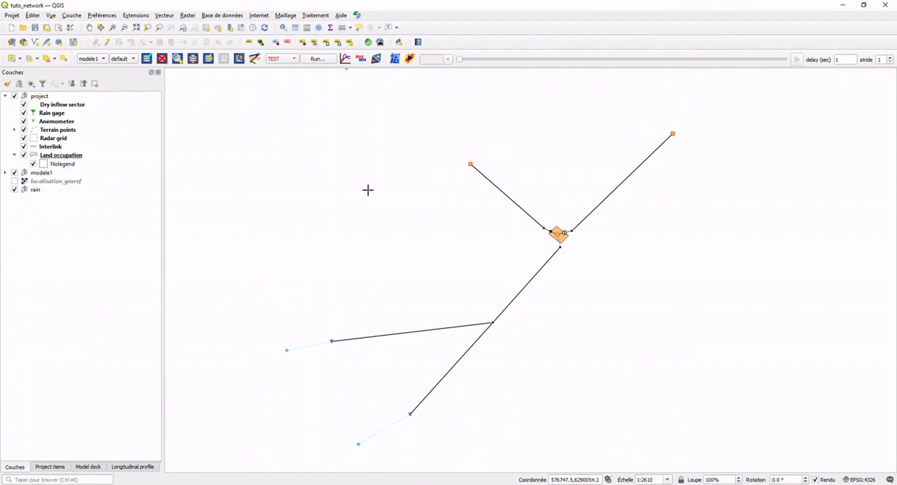
# Run the computation for the TEST scenario and close its calculation log once it has finished.
pyautogui.click(279, 60)
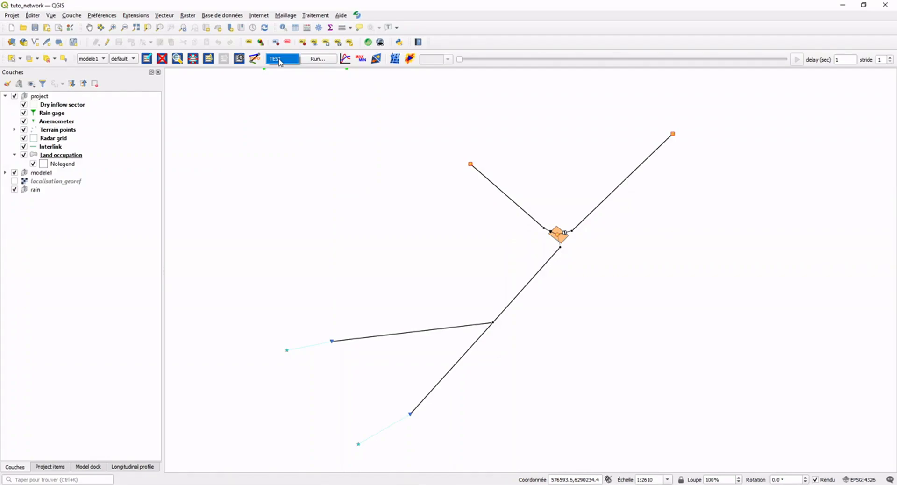
pyautogui.click(282, 60)
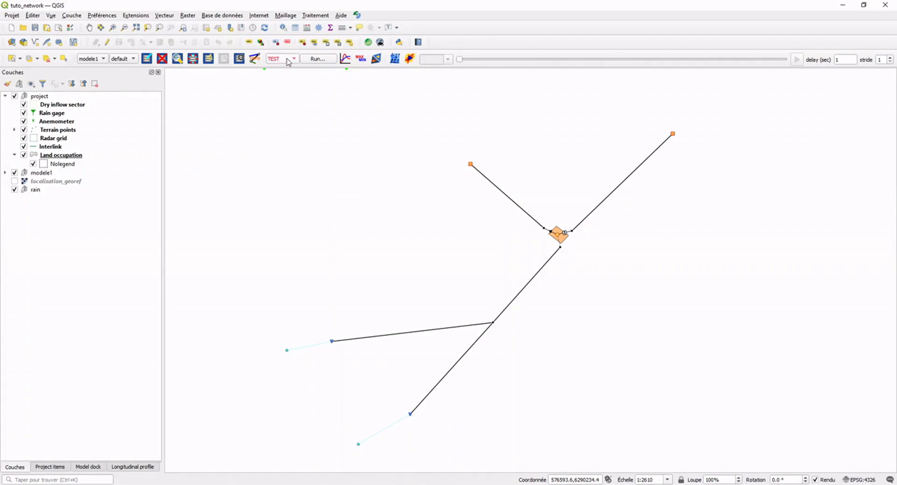
pyautogui.click(317, 60)
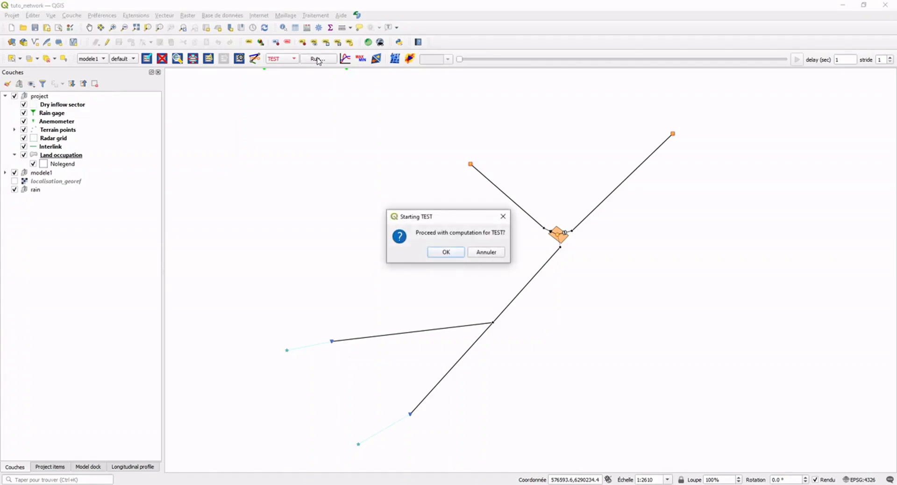
pyautogui.click(445, 253)
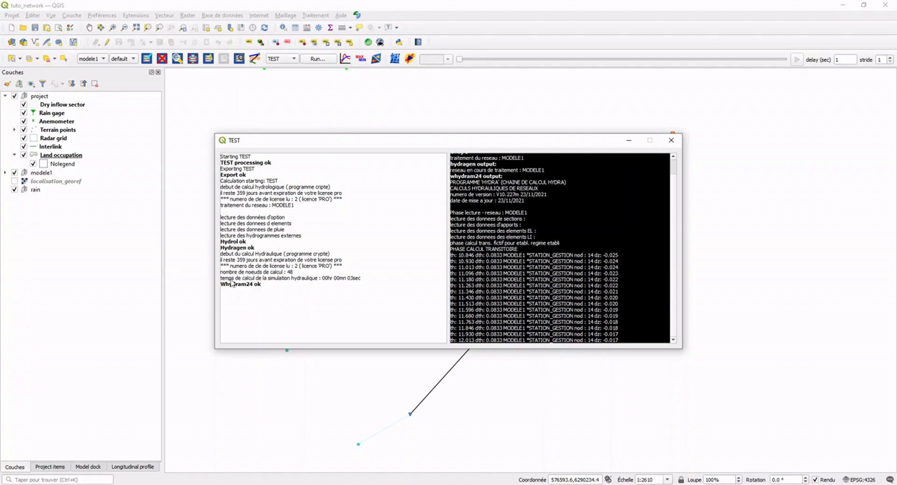
pyautogui.click(671, 140)
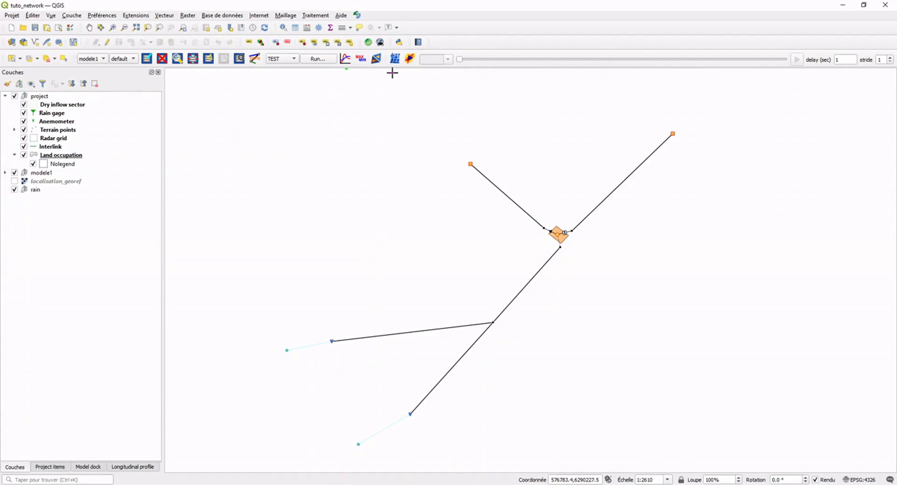
# Display the result graph of q(m3/s) over time for manhole NODA6.
pyautogui.click(345, 59)
pyautogui.click(492, 323)
pyautogui.moveTo(516, 330)
pyautogui.click(563, 329)
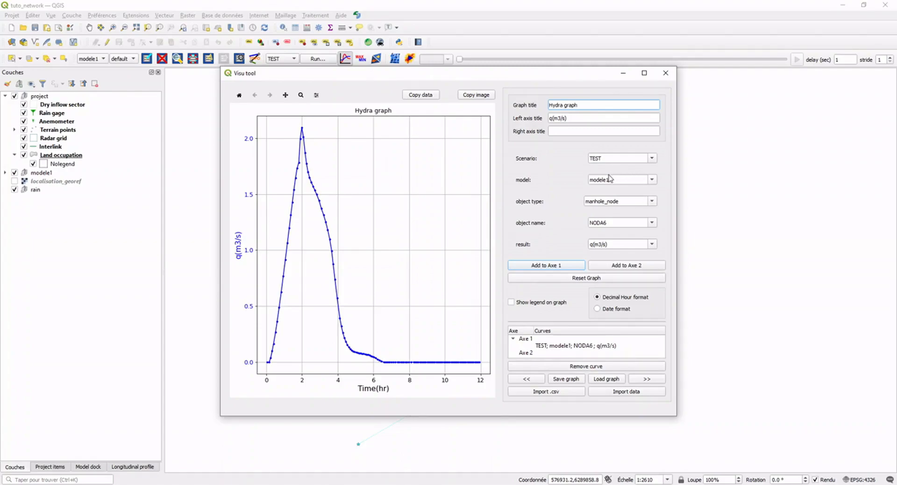
# Add the z(m) result of NODA6 to the graph's second axis, then close the graph after viewing it.
pyautogui.click(652, 244)
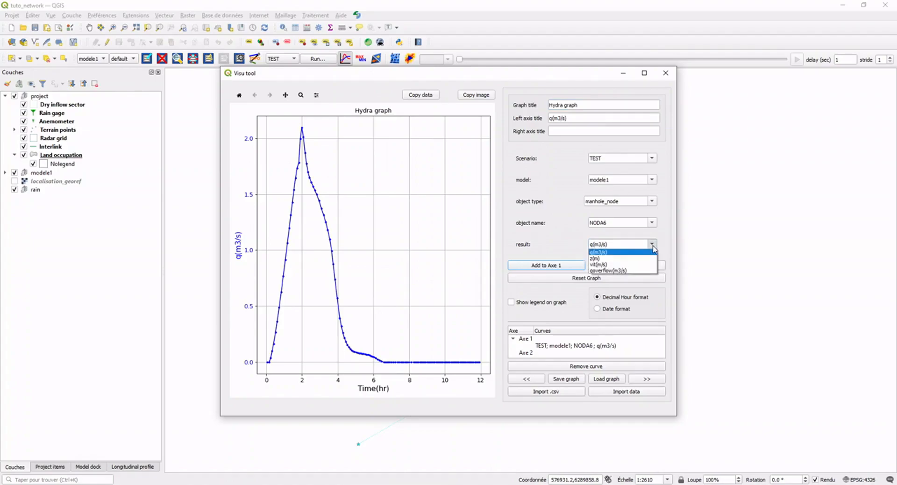
pyautogui.click(646, 259)
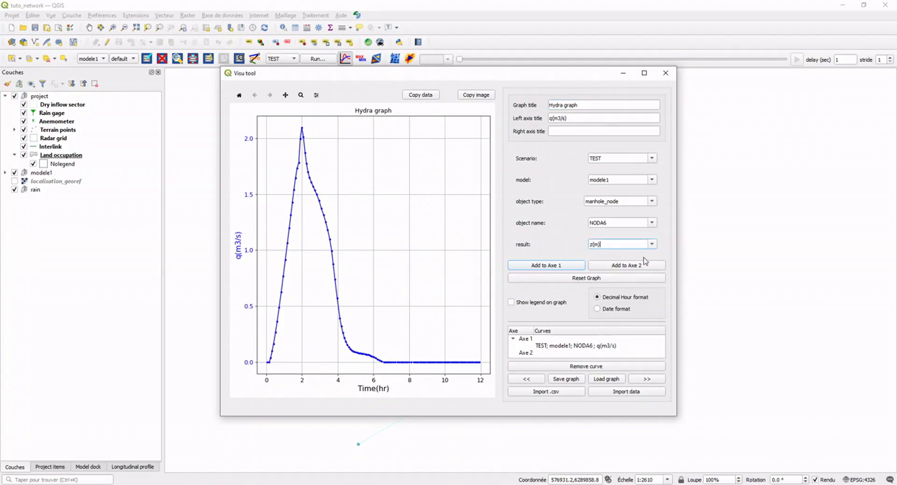
pyautogui.click(622, 268)
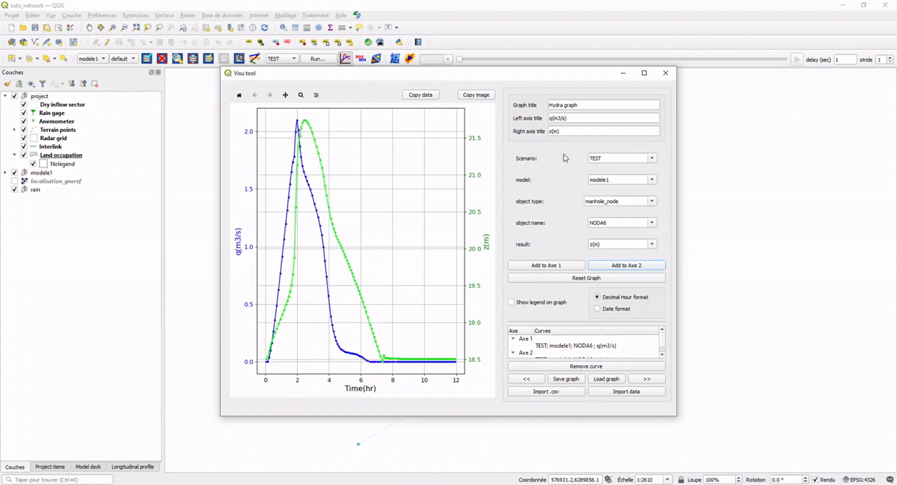
pyautogui.click(666, 73)
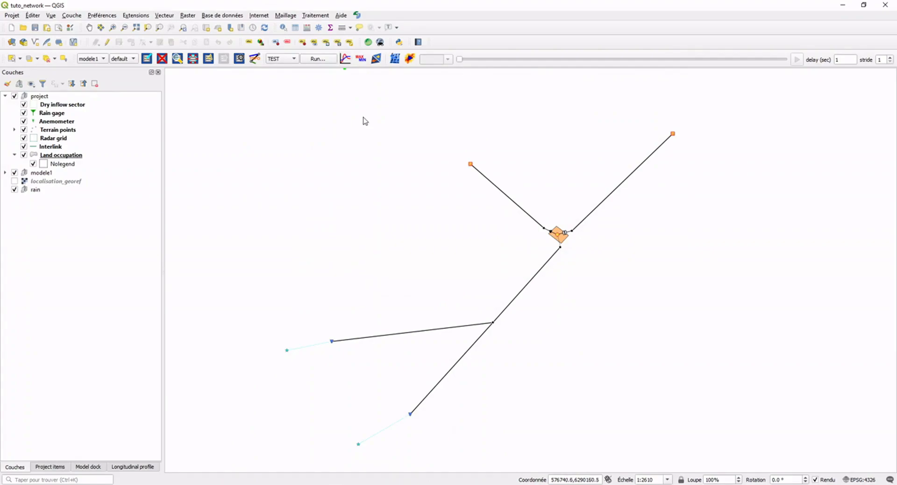
# Look up the maximum and minimum results of manhole NODA6 for the TEST scenario, and close the table.
pyautogui.click(359, 59)
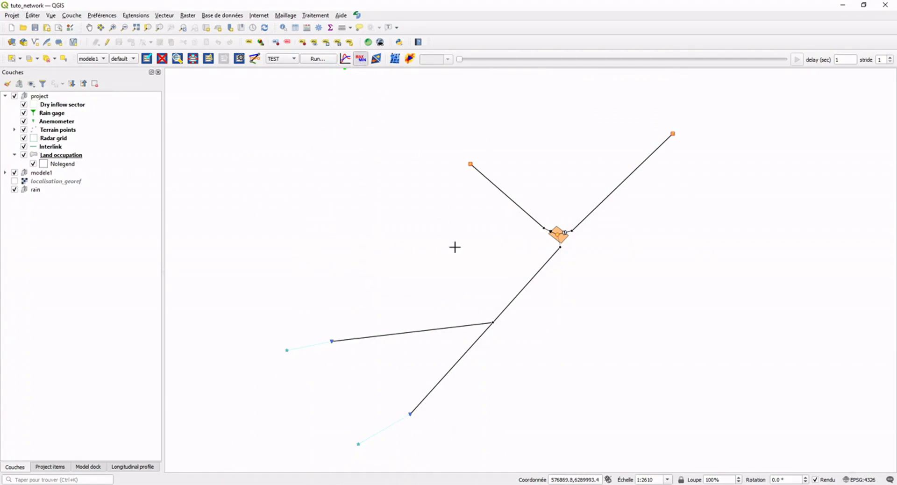
pyautogui.click(493, 323)
pyautogui.moveTo(518, 328)
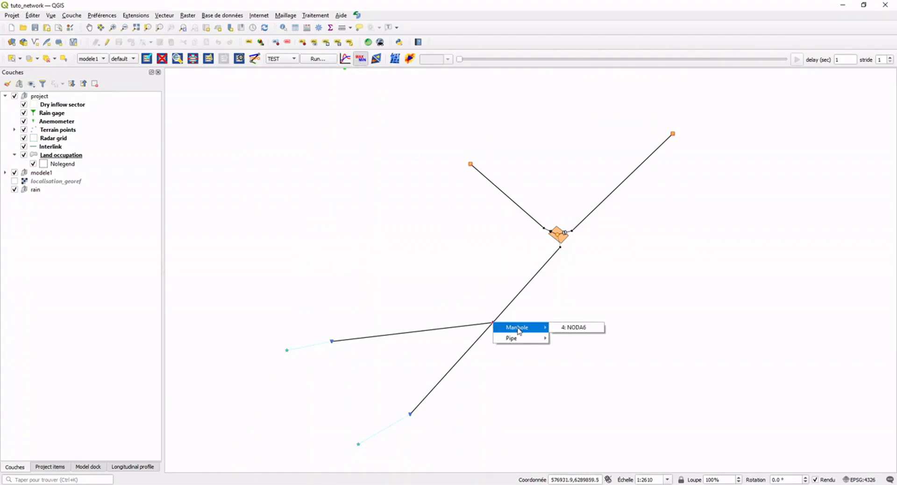
pyautogui.click(579, 328)
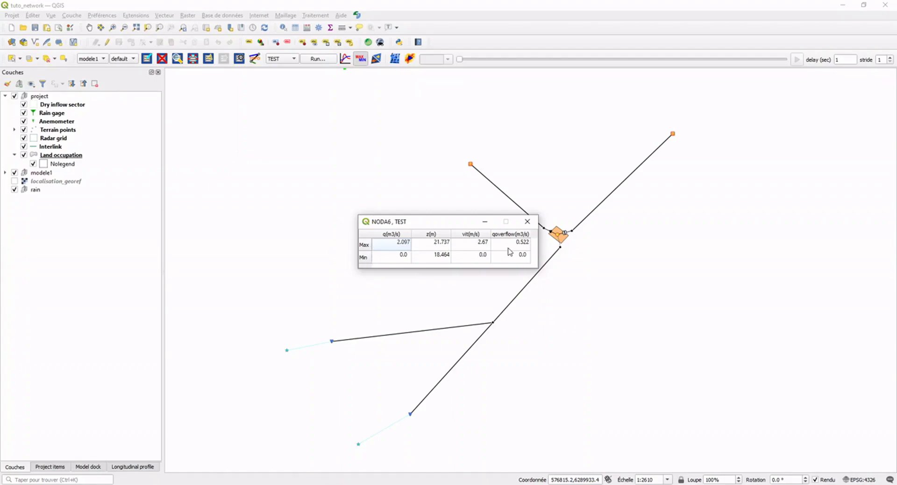
pyautogui.click(528, 223)
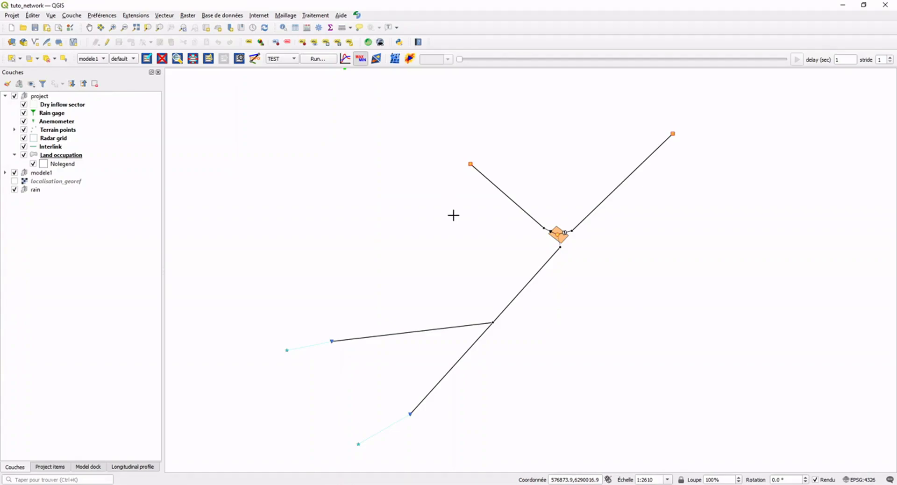
# Generate the synthetic results for the Manholes and Pipes of modele1 in the hydra settings.
pyautogui.click(357, 15)
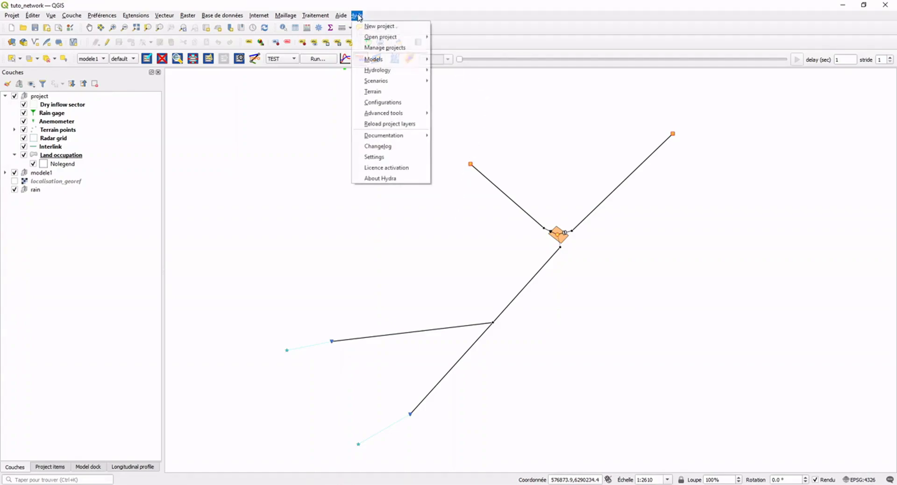
pyautogui.click(409, 156)
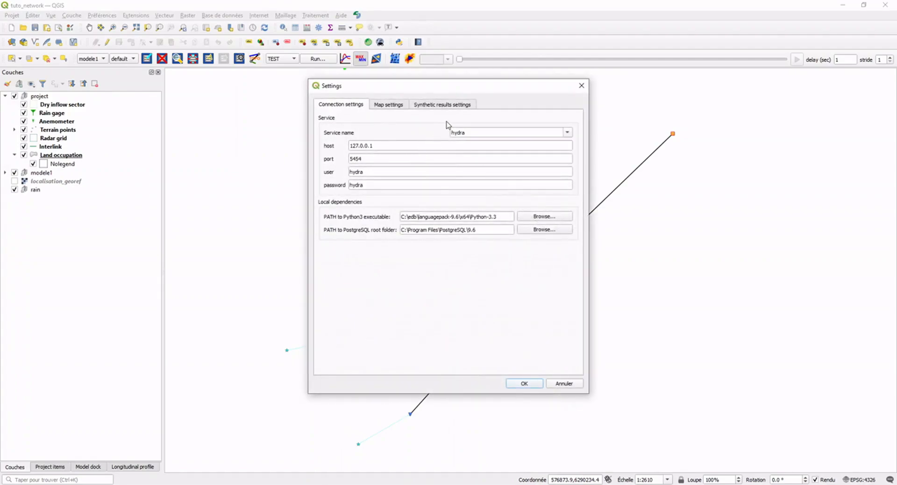
pyautogui.click(446, 105)
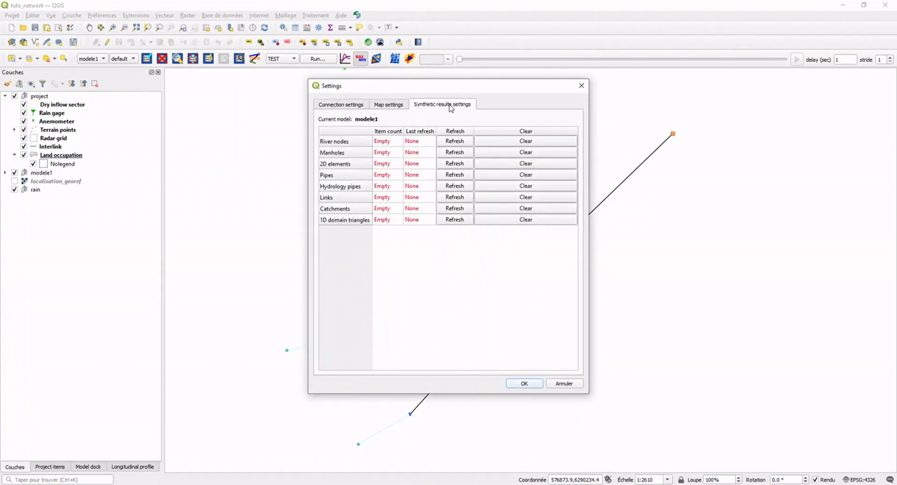
pyautogui.click(454, 153)
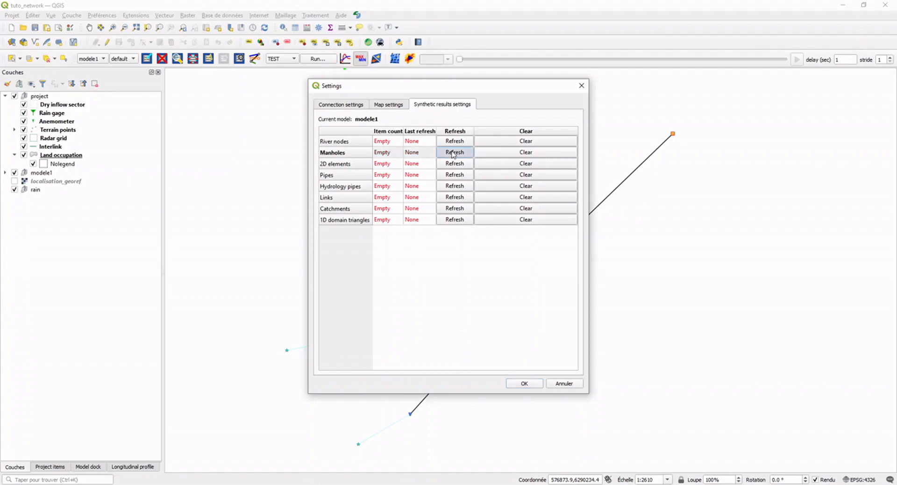
pyautogui.click(529, 253)
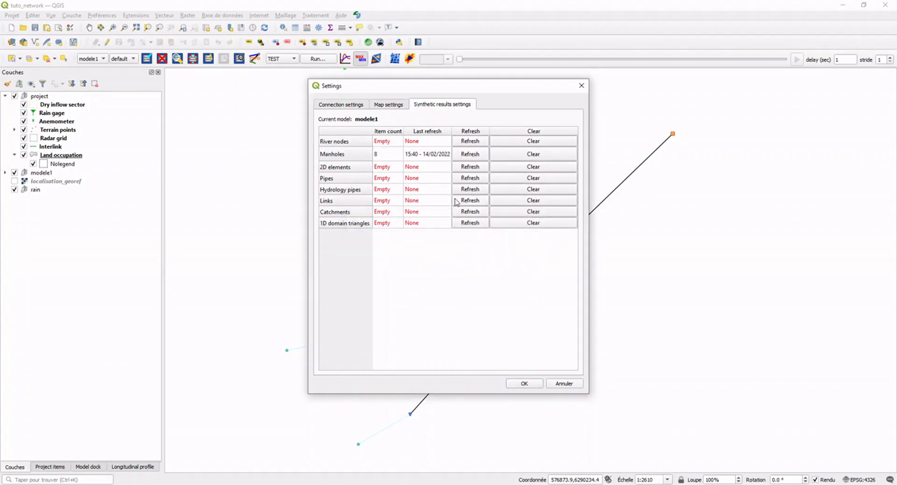
pyautogui.click(462, 178)
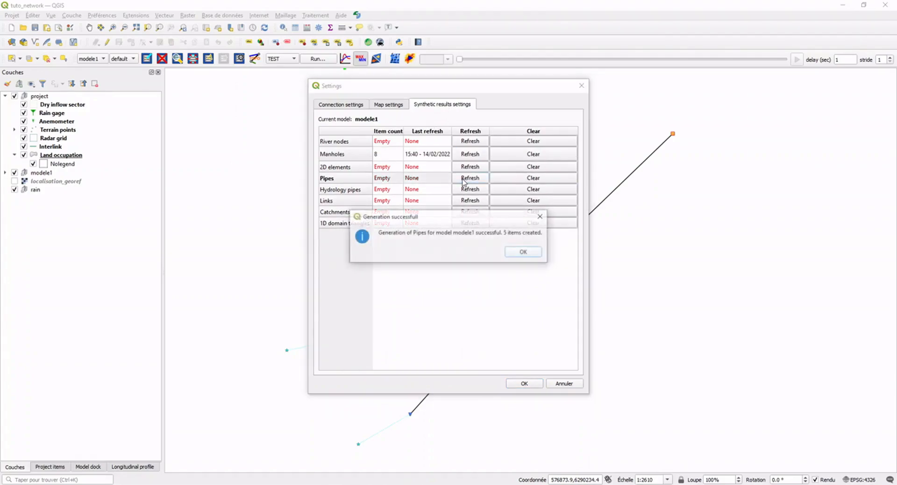
pyautogui.click(520, 253)
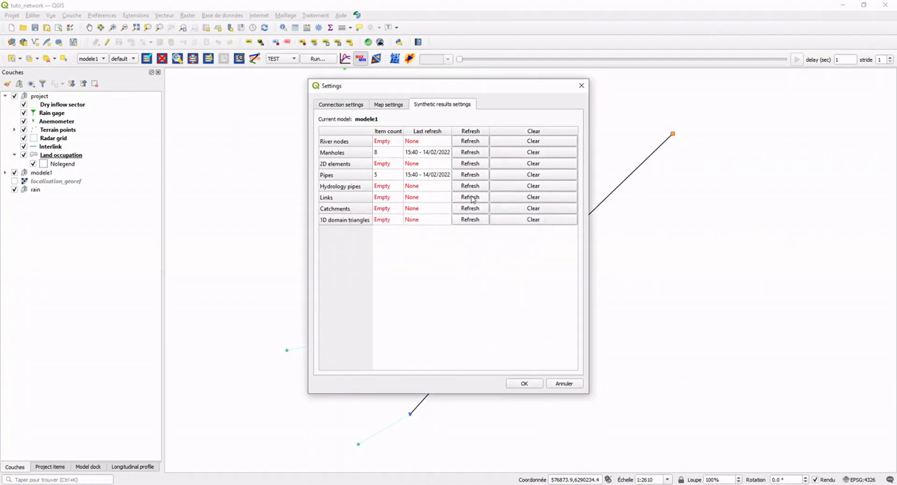
# Generate the synthetic results for the Links and Catchments of modele1 and accept the settings.
pyautogui.click(471, 200)
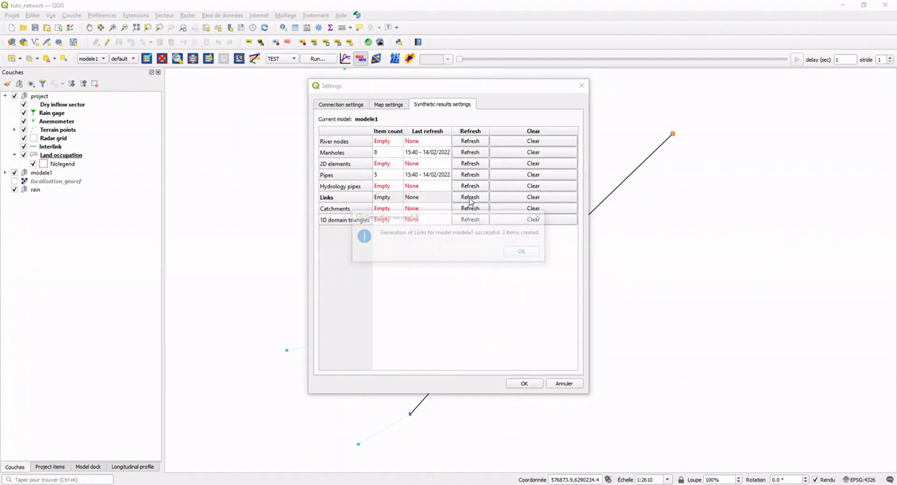
pyautogui.click(515, 254)
pyautogui.click(476, 210)
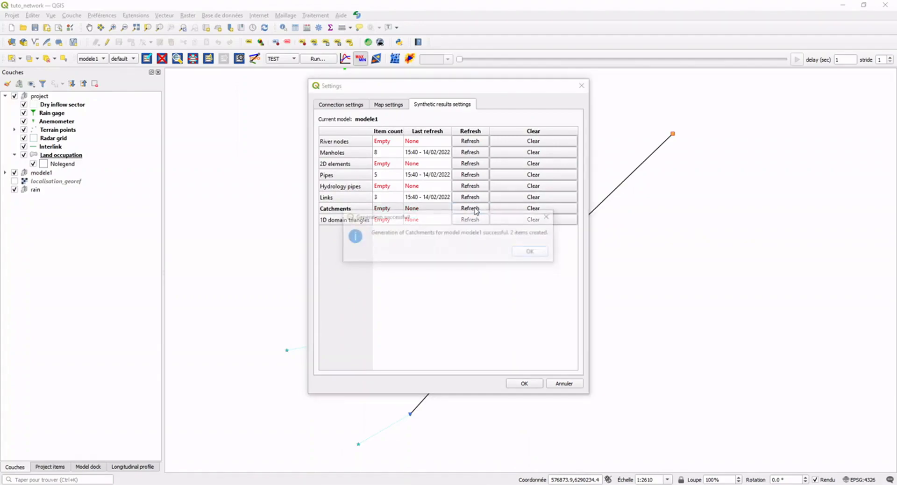
pyautogui.click(531, 253)
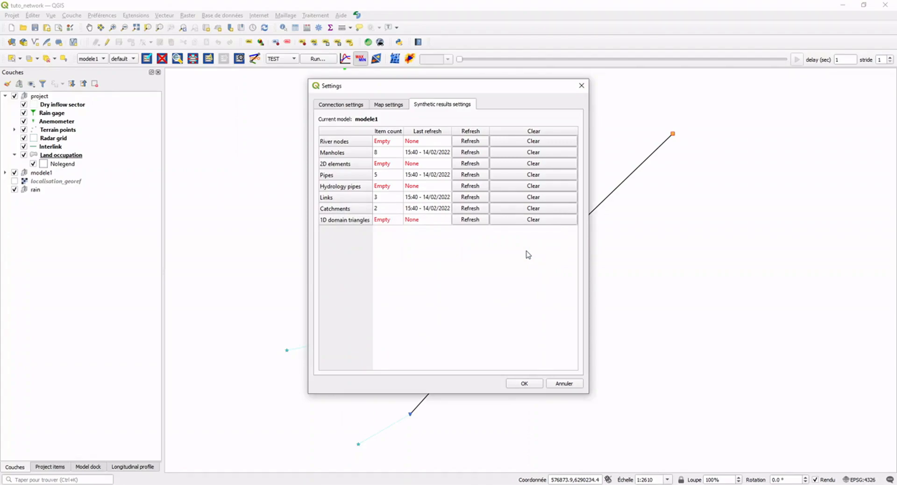
pyautogui.click(525, 383)
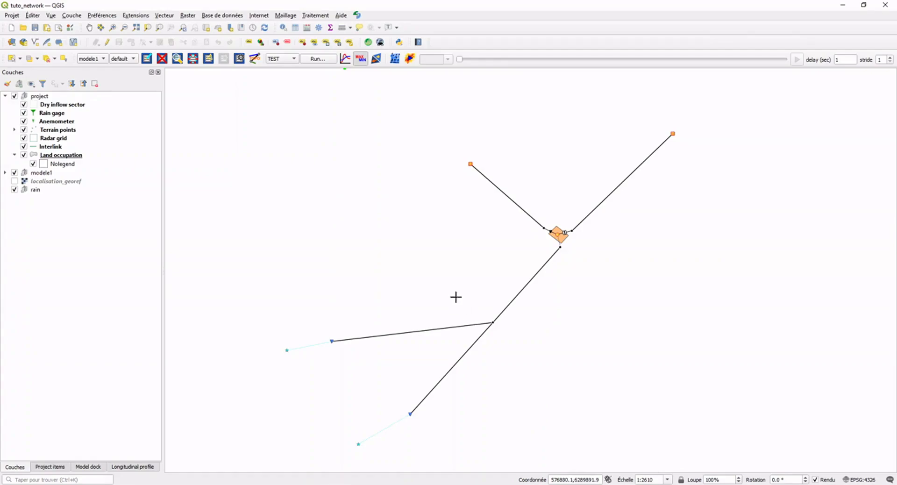
# Load the synthetic result layers of the TEST scenario, placing the res: TEST group above modele1 and hiding it after viewing.
pyautogui.click(380, 63)
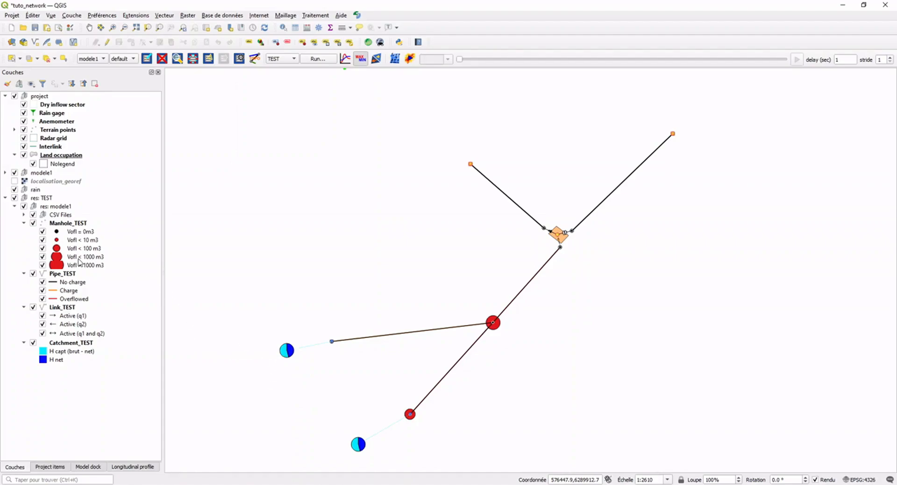
pyautogui.click(45, 200)
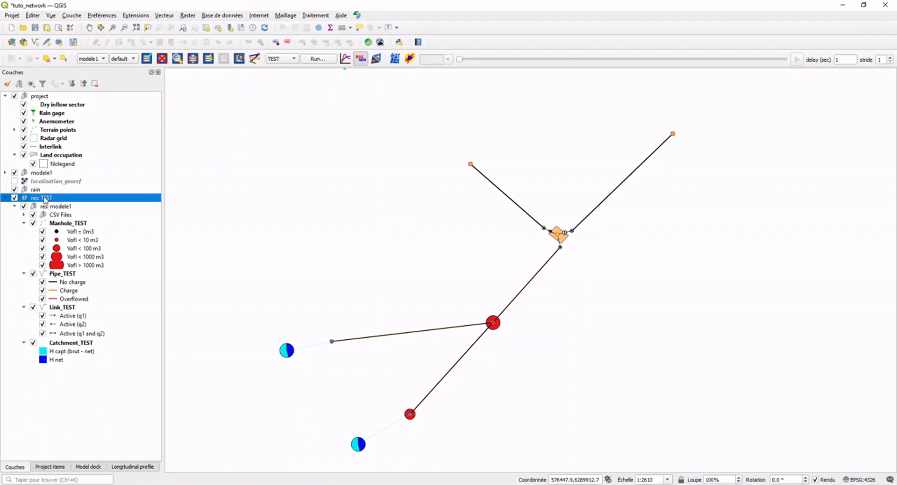
pyautogui.moveTo(45, 199); pyautogui.dragTo(49, 173)
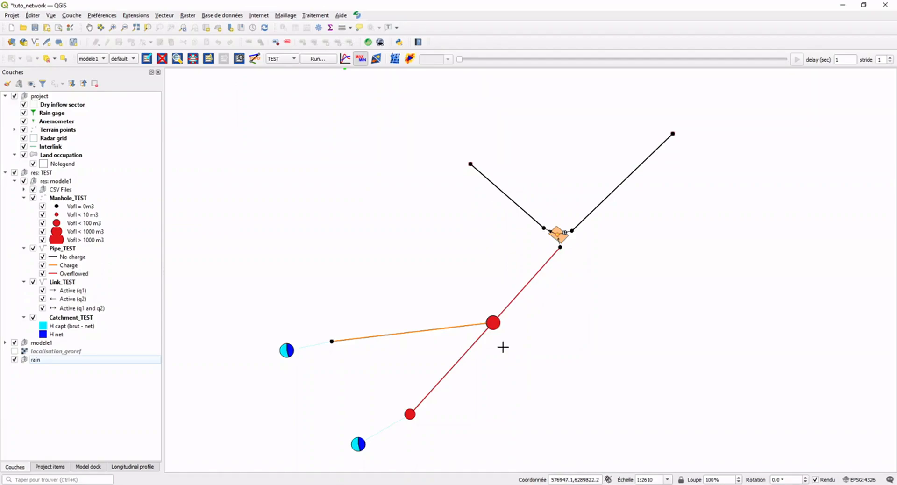
pyautogui.click(14, 173)
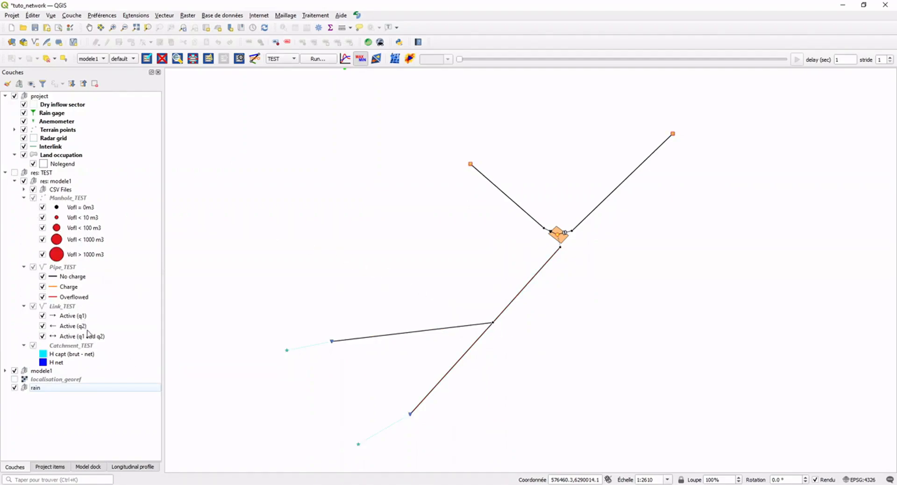
# Set up a longitudinal profile with reaches BRANCH_3 and BRANCH_2 and the TEST scenario.
pyautogui.click(133, 467)
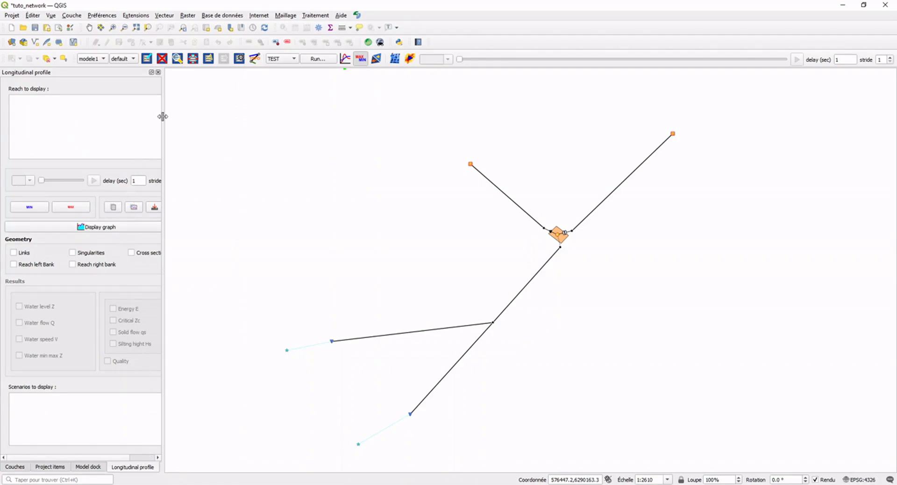
pyautogui.moveTo(164, 114); pyautogui.dragTo(219, 114)
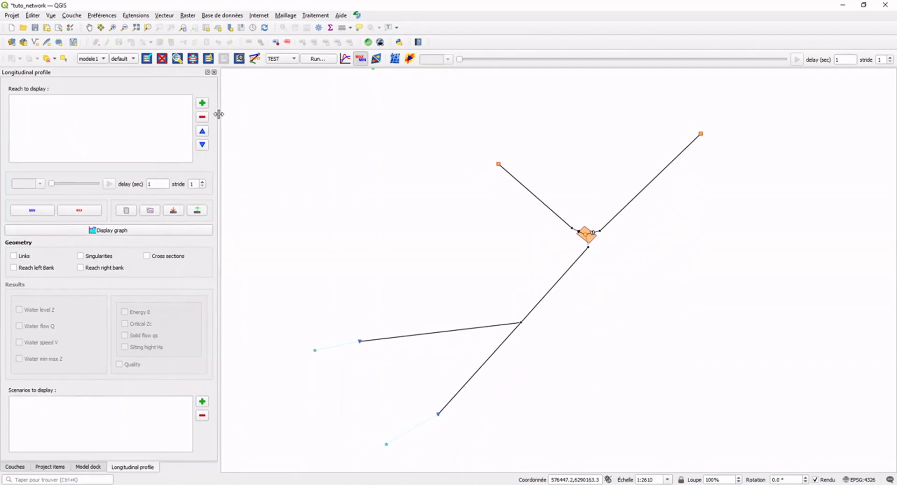
pyautogui.click(487, 358)
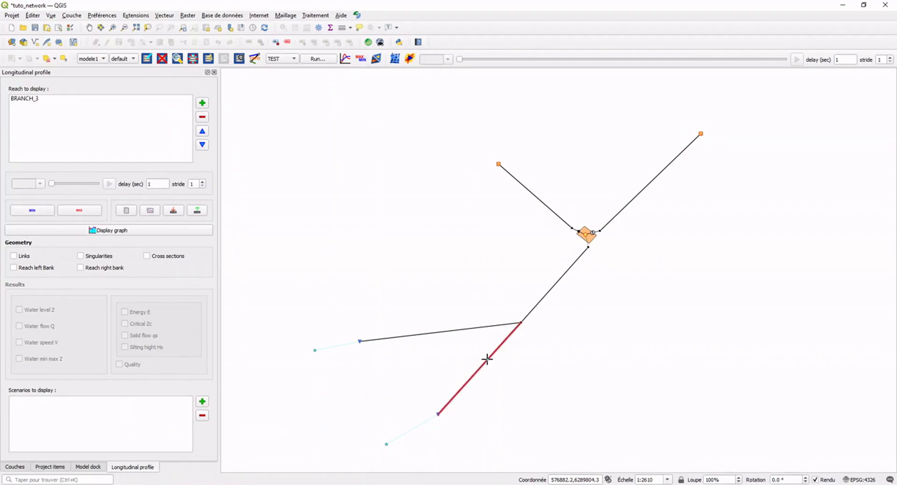
pyautogui.click(547, 293)
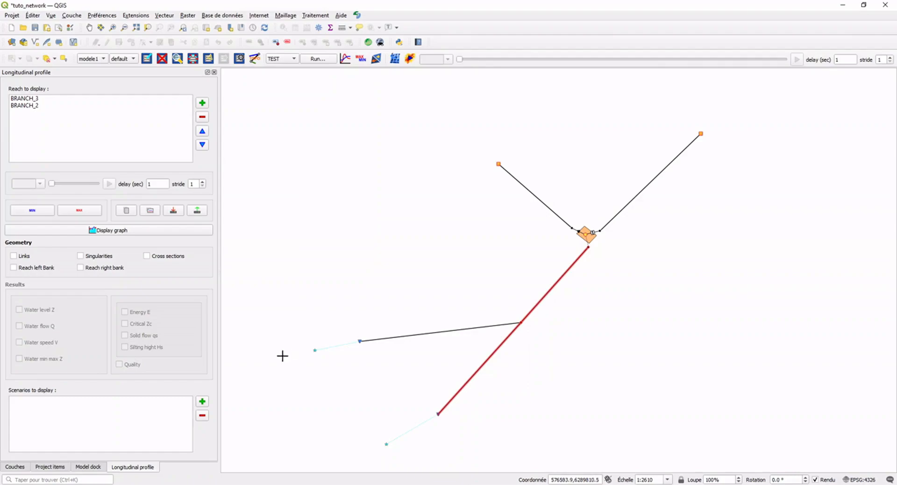
pyautogui.click(203, 402)
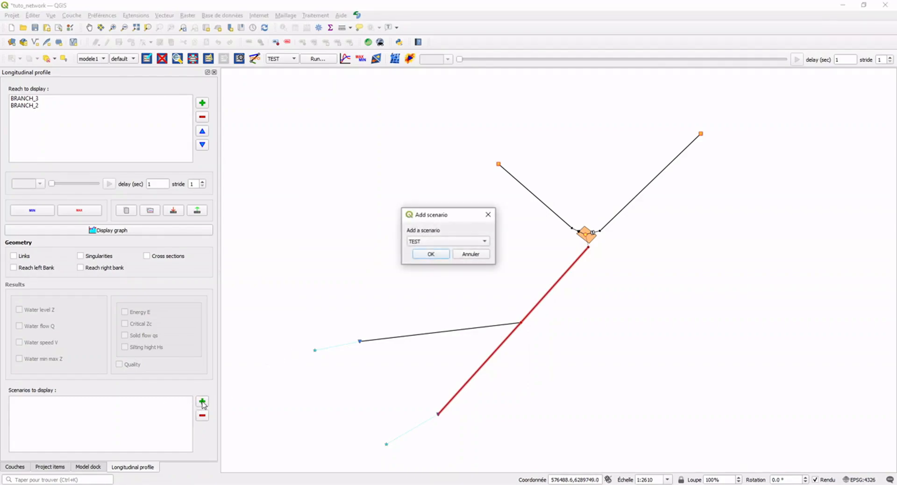
pyautogui.click(431, 255)
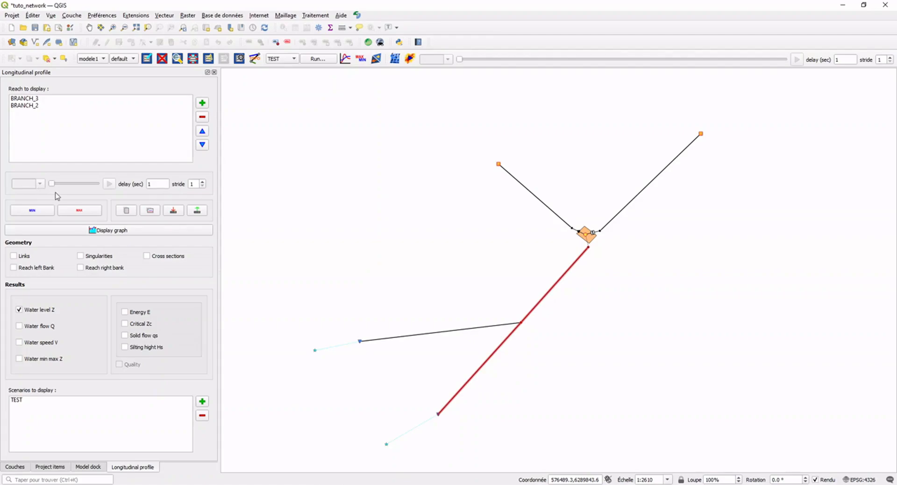
# Display the longitudinal profile graph with the maximum water level Z and move its window to compare it with the map.
pyautogui.click(78, 213)
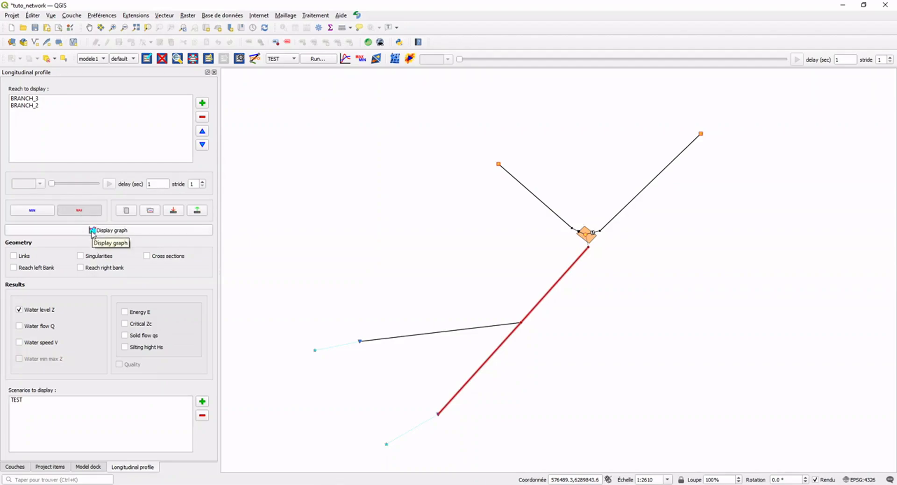
pyautogui.click(94, 232)
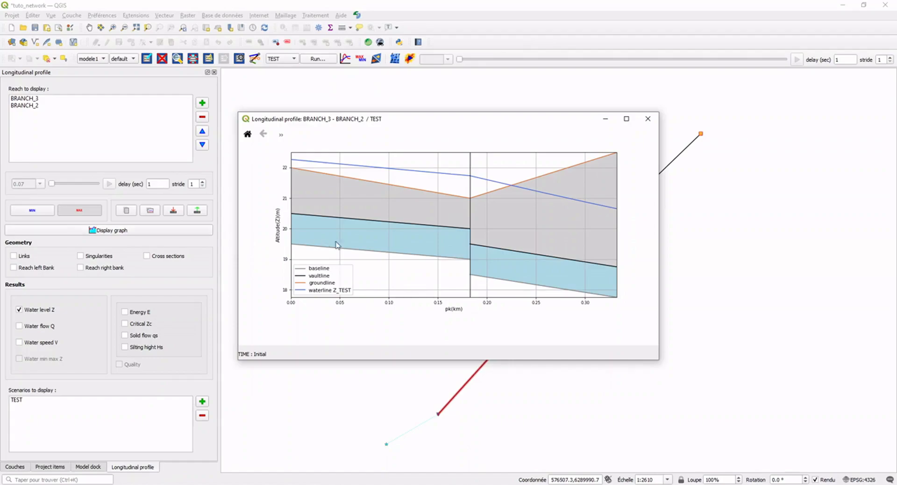
pyautogui.moveTo(452, 122); pyautogui.dragTo(292, 90)
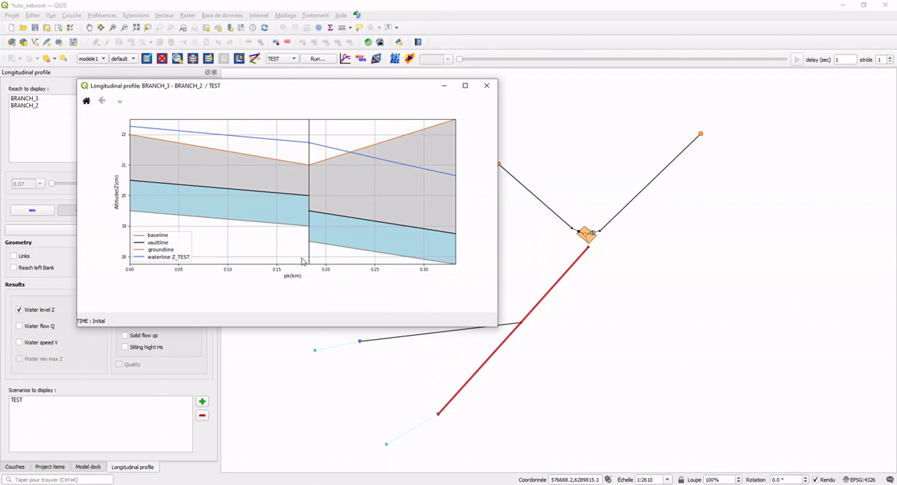
pyautogui.moveTo(360, 86); pyautogui.dragTo(418, 109)
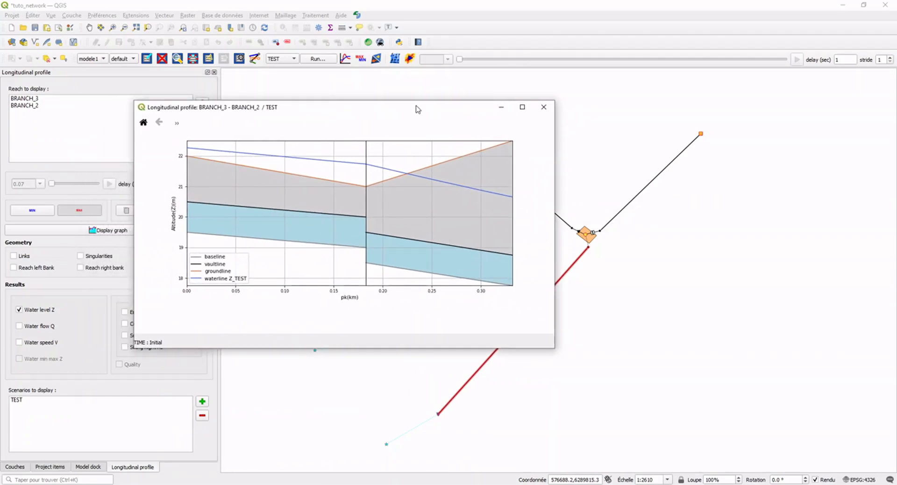